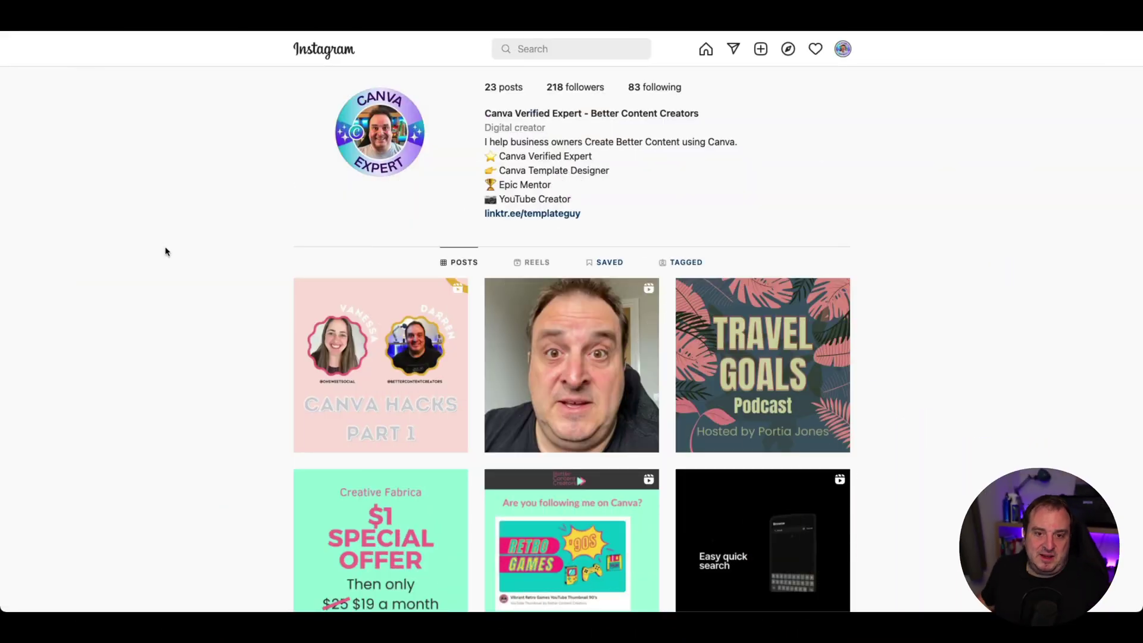
Create a blank design at the recent 3240 × 6750 px custom size.
scroll(165, 251, "down", 2)
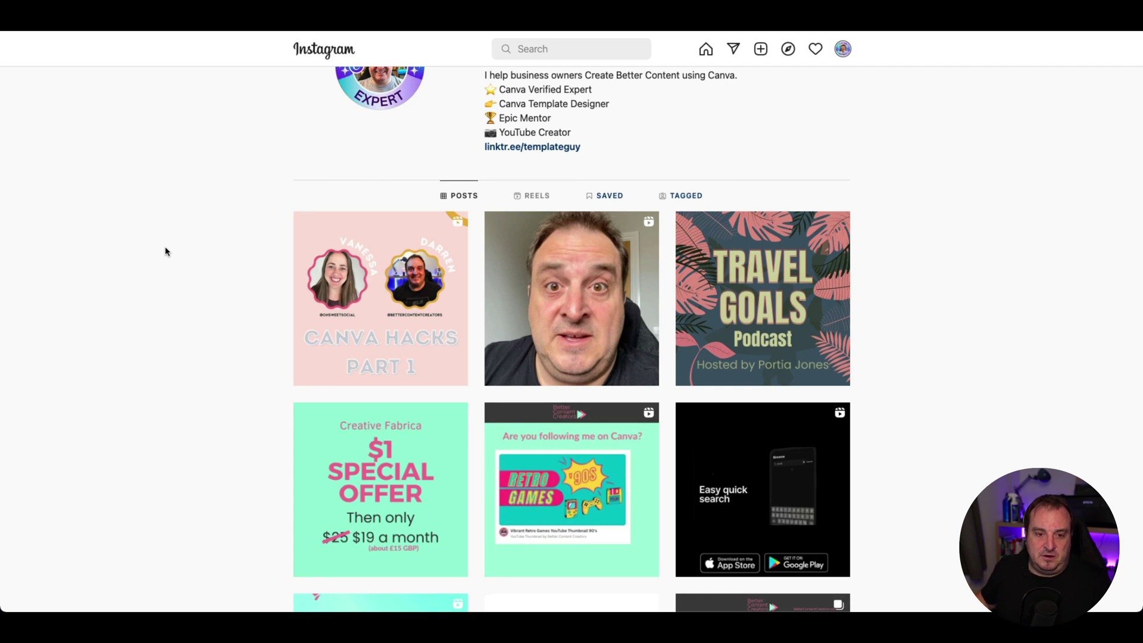
scroll(165, 251, "down", 4)
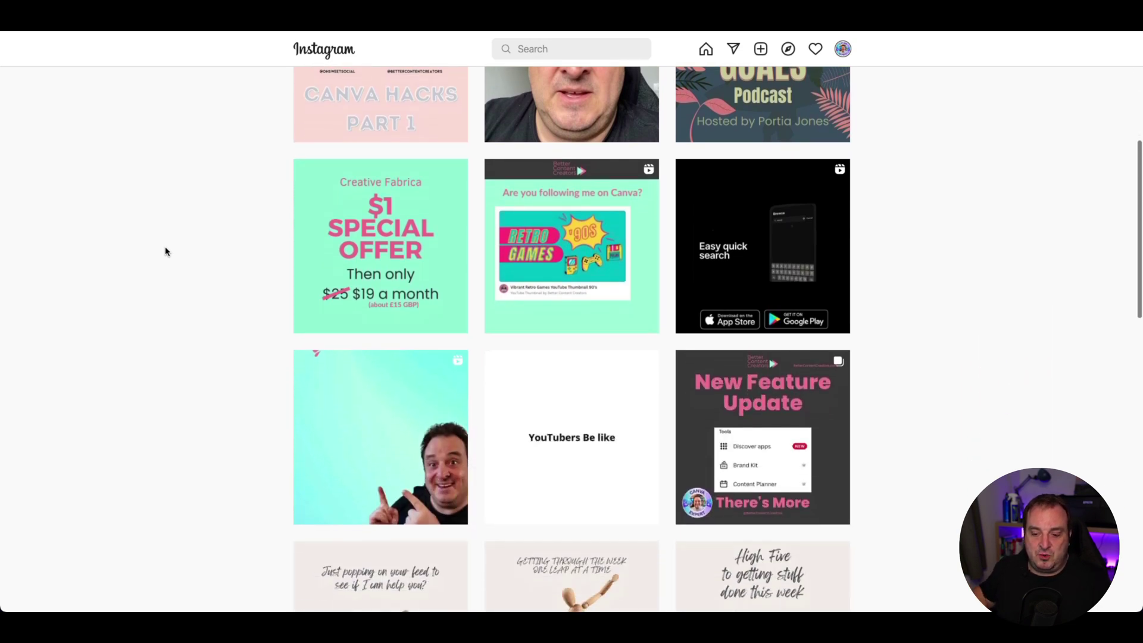
scroll(166, 251, "up", 6)
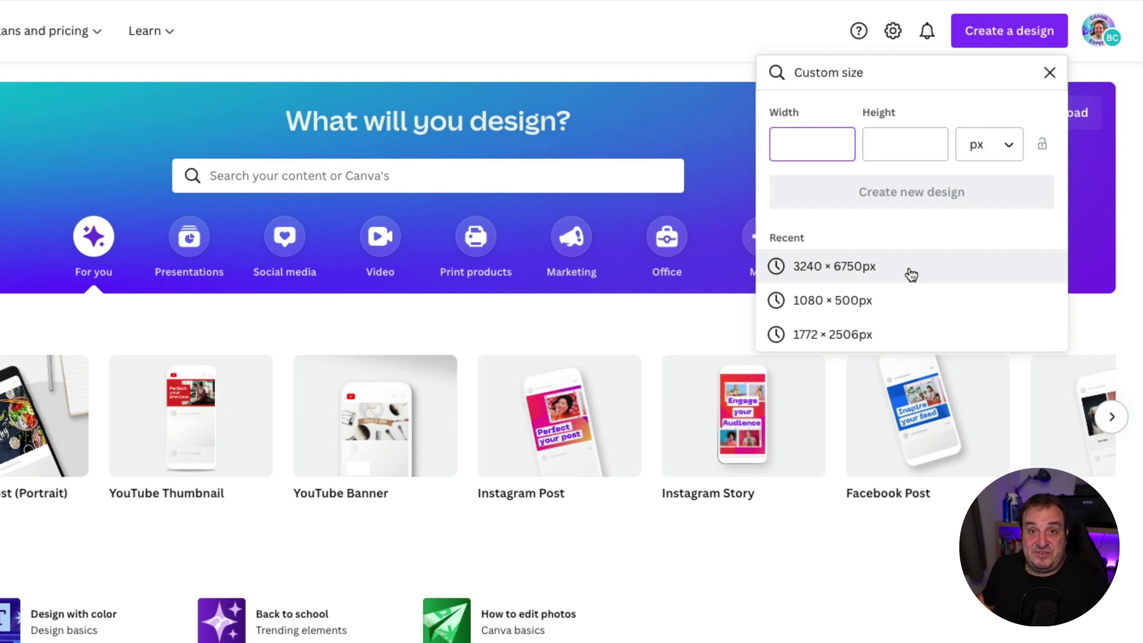
left_click(911, 274)
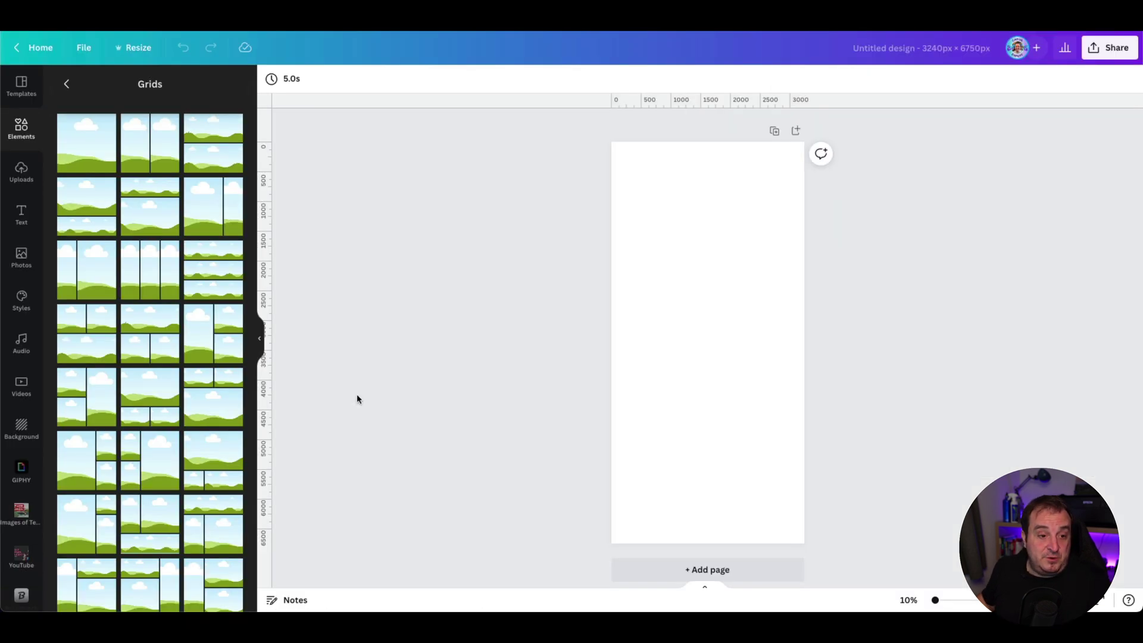
Add a three-column grid and shrink it into a short strip across the page top.
left_click(147, 263)
left_click_drag(540, 642, 532, 200)
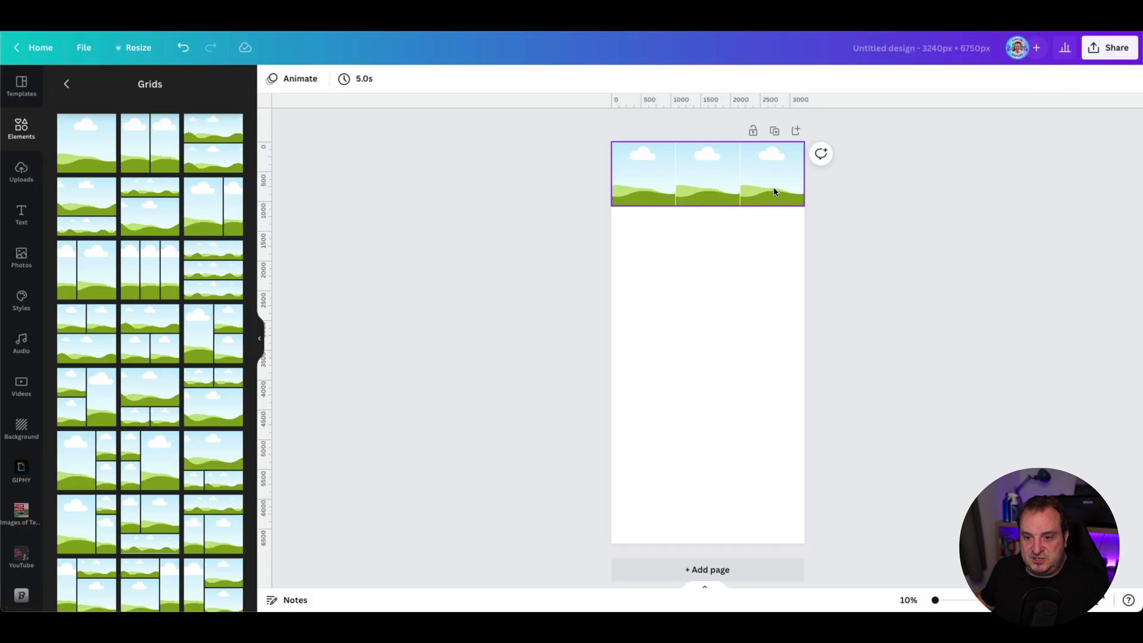
left_click(774, 192)
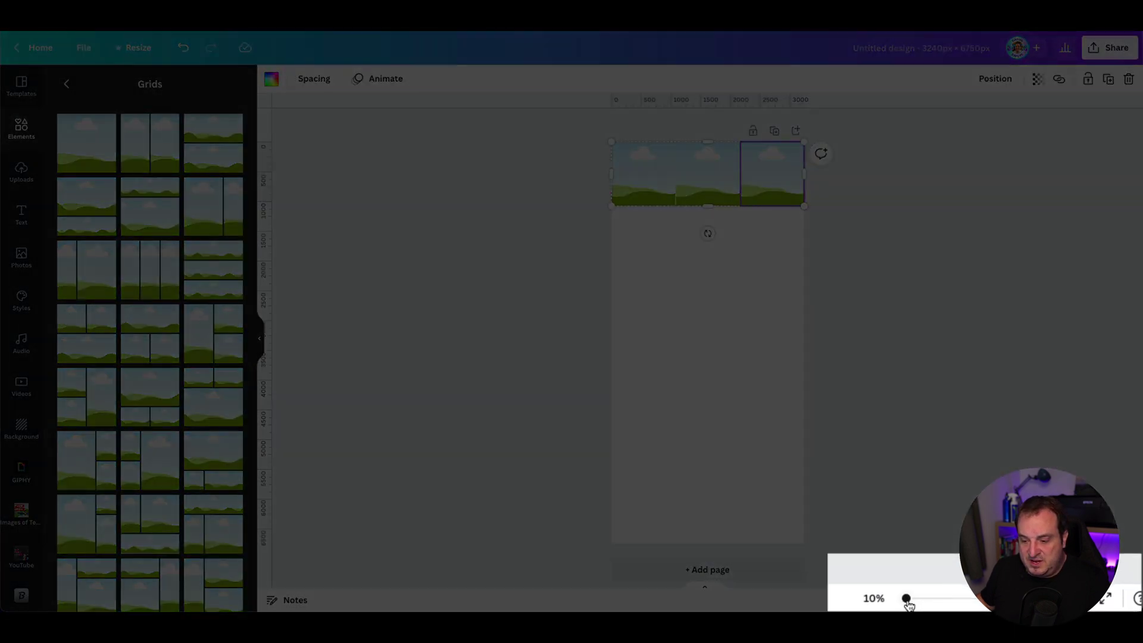
left_click_drag(935, 600, 942, 600)
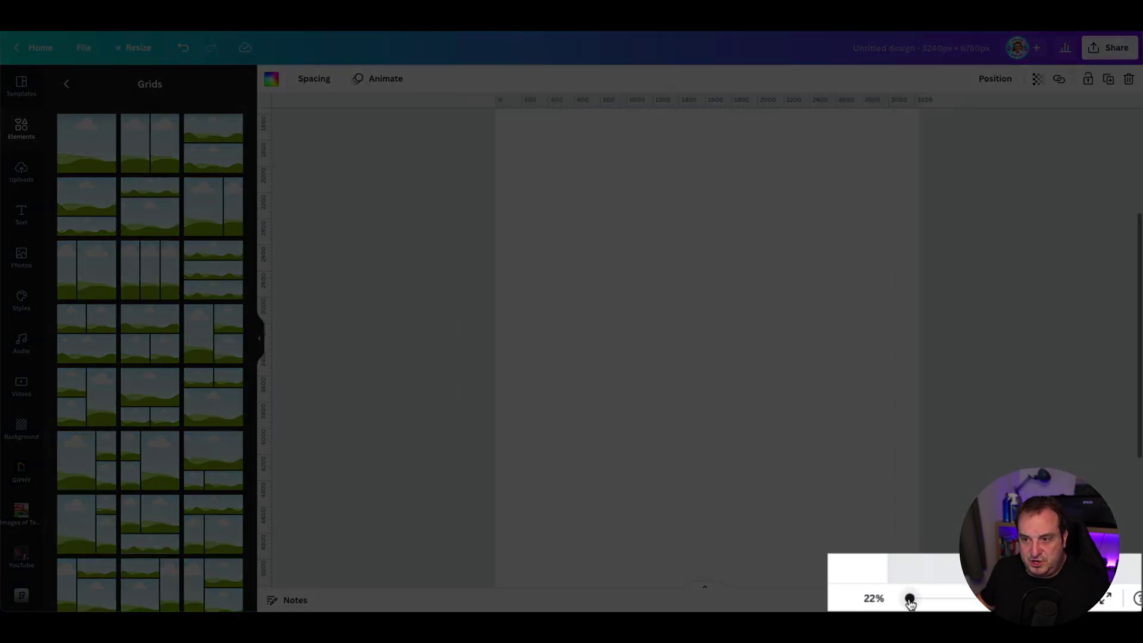
scroll(820, 280, "up", 5)
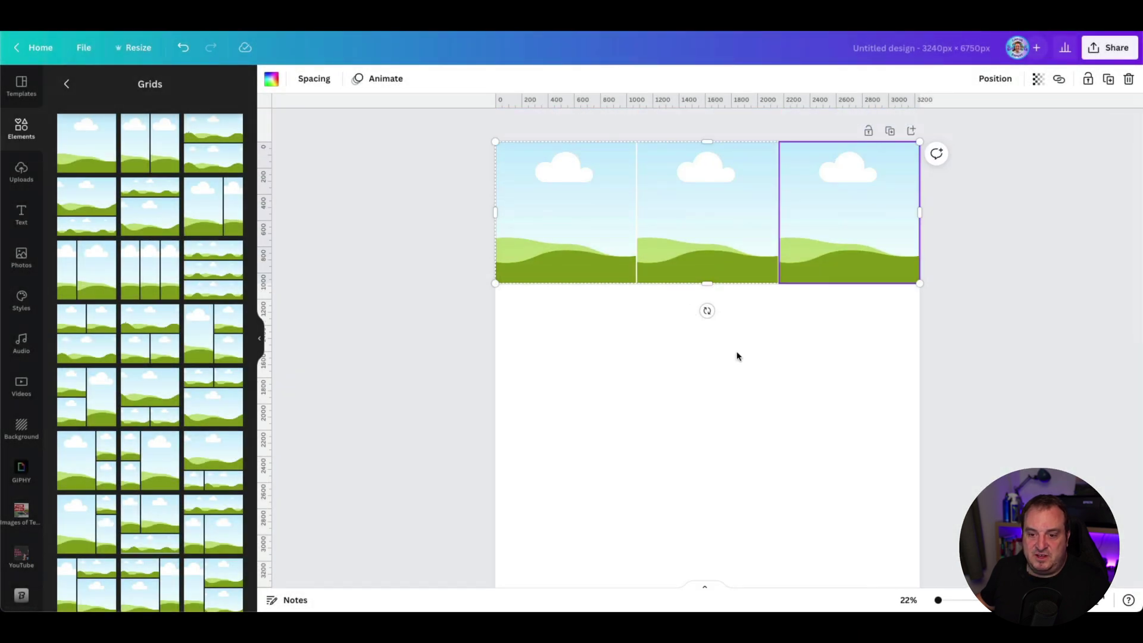
Set the grid's spacing to 0 so its three panels sit flush.
left_click(420, 284)
left_click(544, 269)
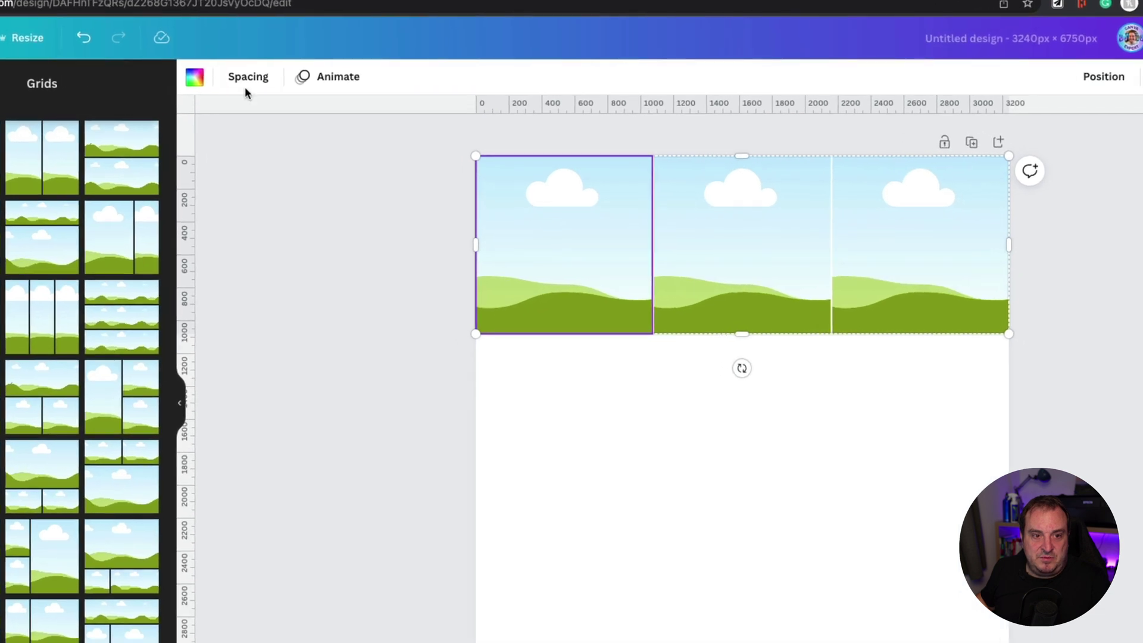
left_click(313, 78)
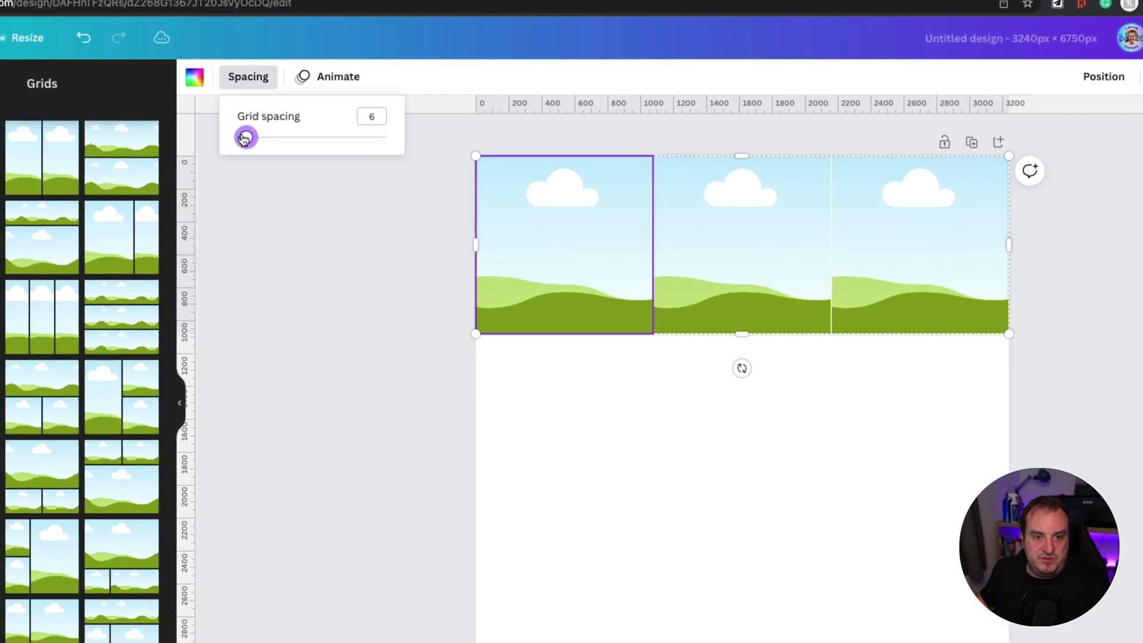
left_click(323, 257)
left_click(382, 324)
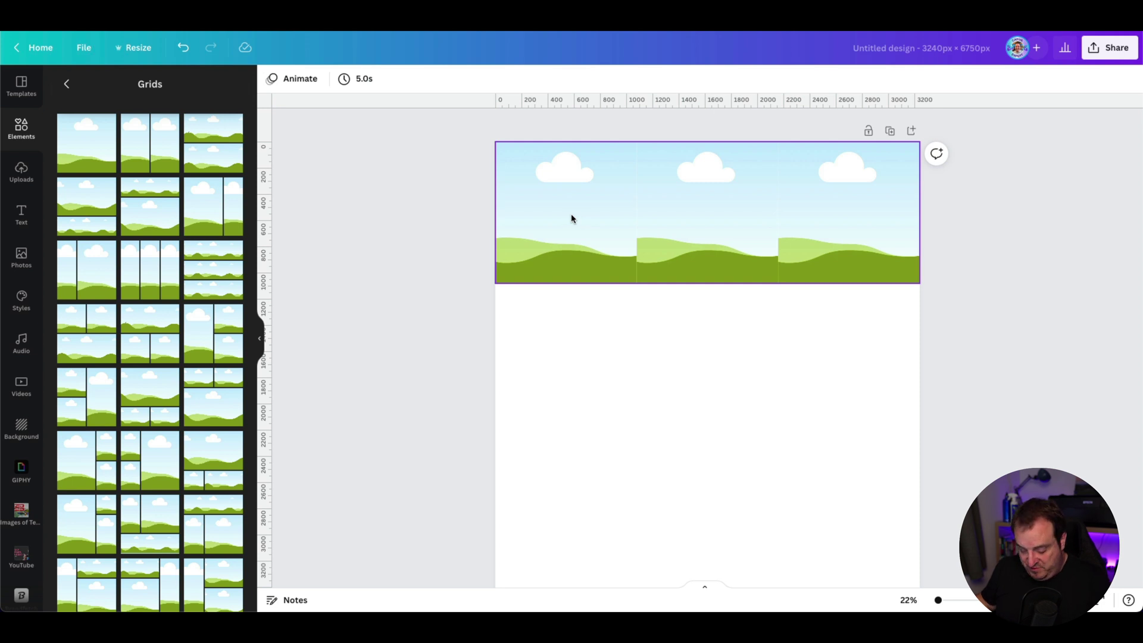
Duplicate the grid strip with Cmd+D and place the copy directly below the first.
left_click(637, 222)
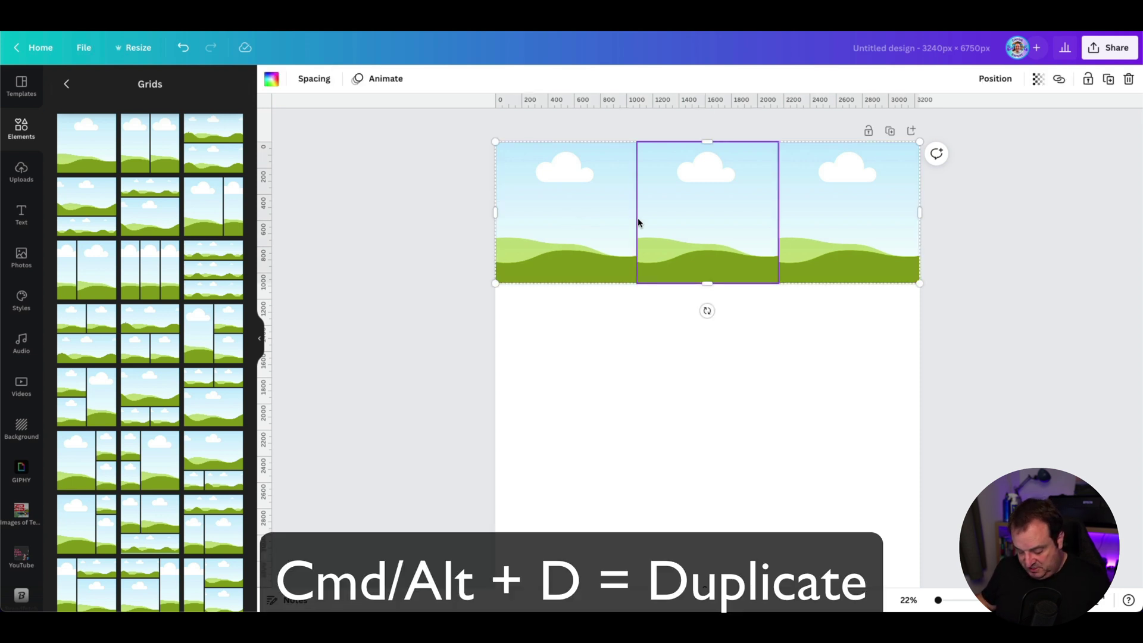
key("super+d")
left_click_drag(639, 226, 633, 363)
scroll(633, 363, "down", 2)
scroll(633, 364, "down", 2)
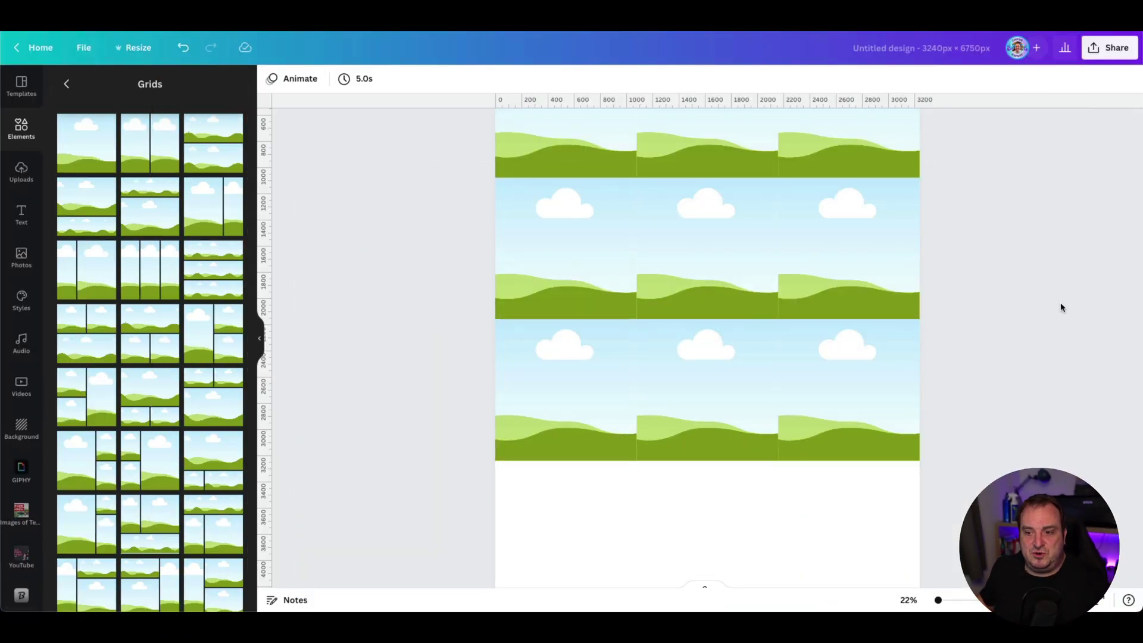
scroll(1062, 309, "down", 3)
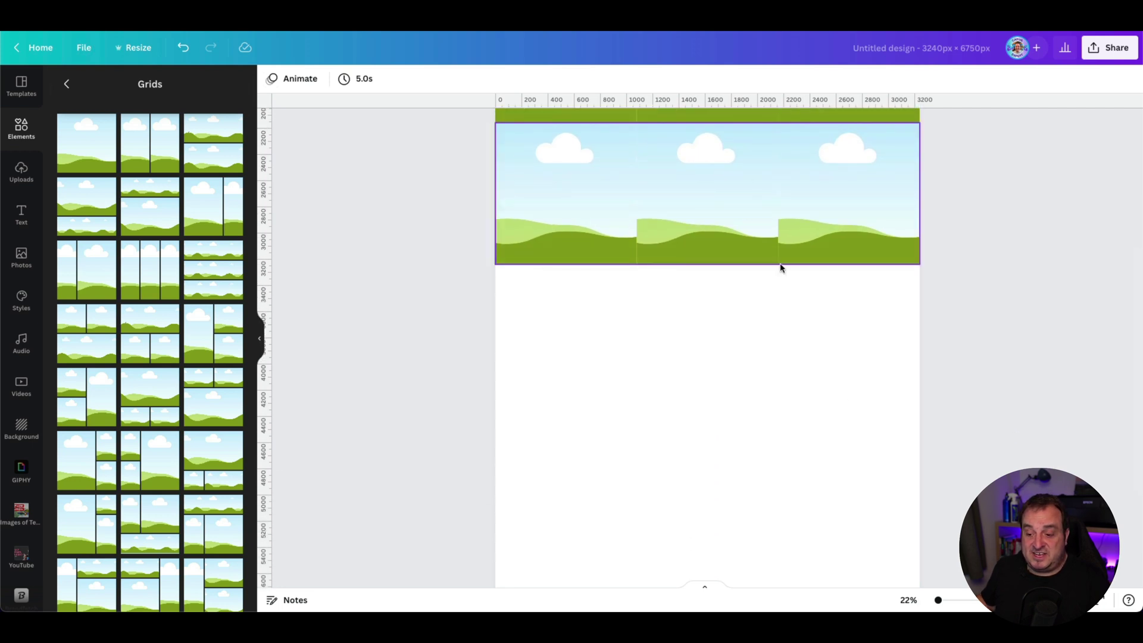
left_click_drag(938, 601, 936, 602)
scroll(895, 432, "up", 3)
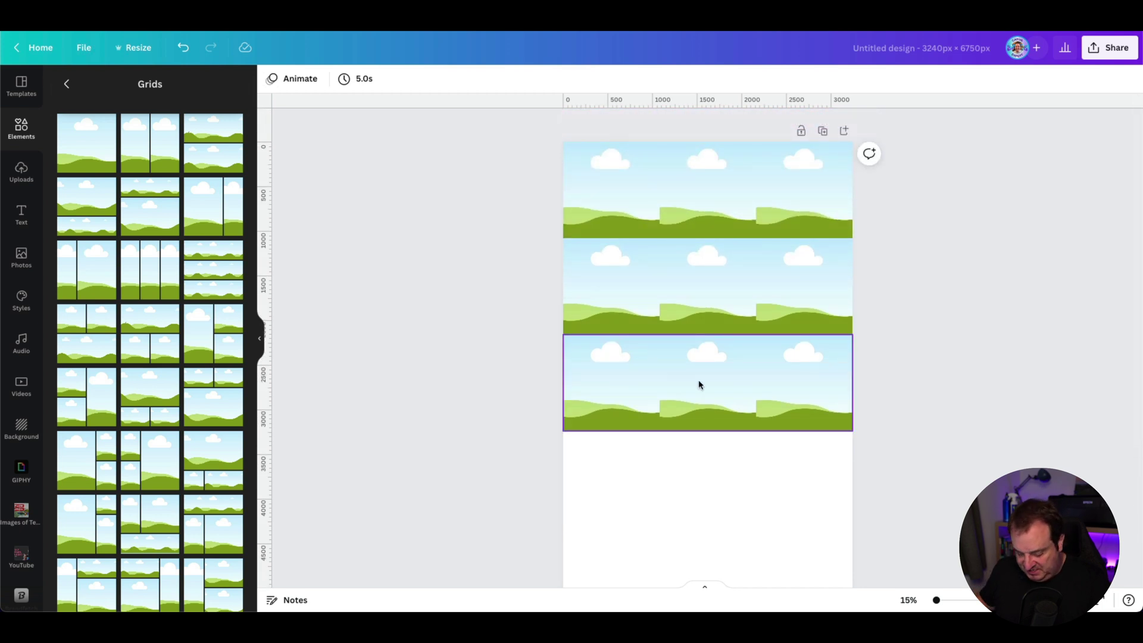
Stack further copies of the strip beneath the lower rows to fill the page.
left_click(698, 386)
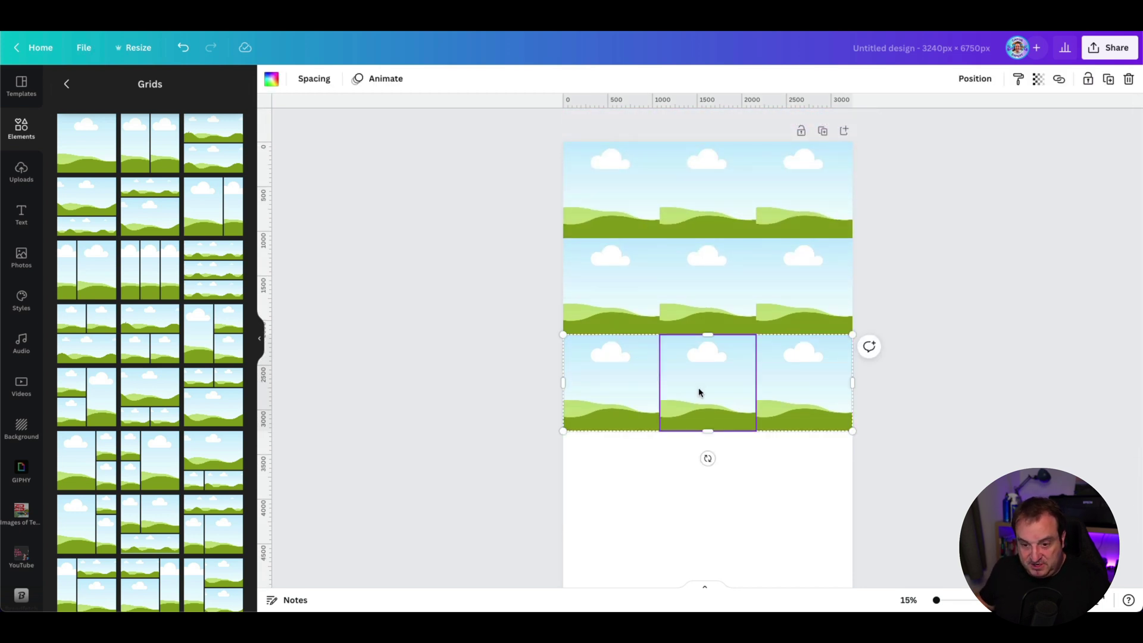
left_click_drag(700, 405, 701, 477)
scroll(958, 437, "down", 3)
left_click(644, 321)
left_click_drag(644, 321, 646, 415)
left_click(947, 347)
scroll(946, 347, "up", 3)
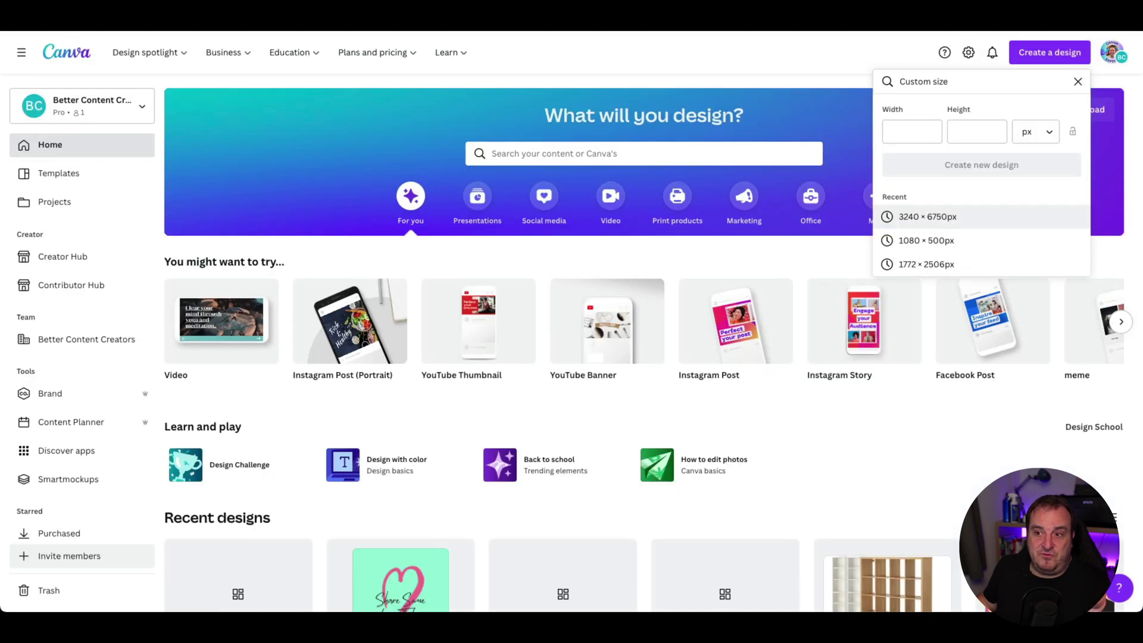
Start a new Instagram Post design from the suggested design types.
left_click(909, 129)
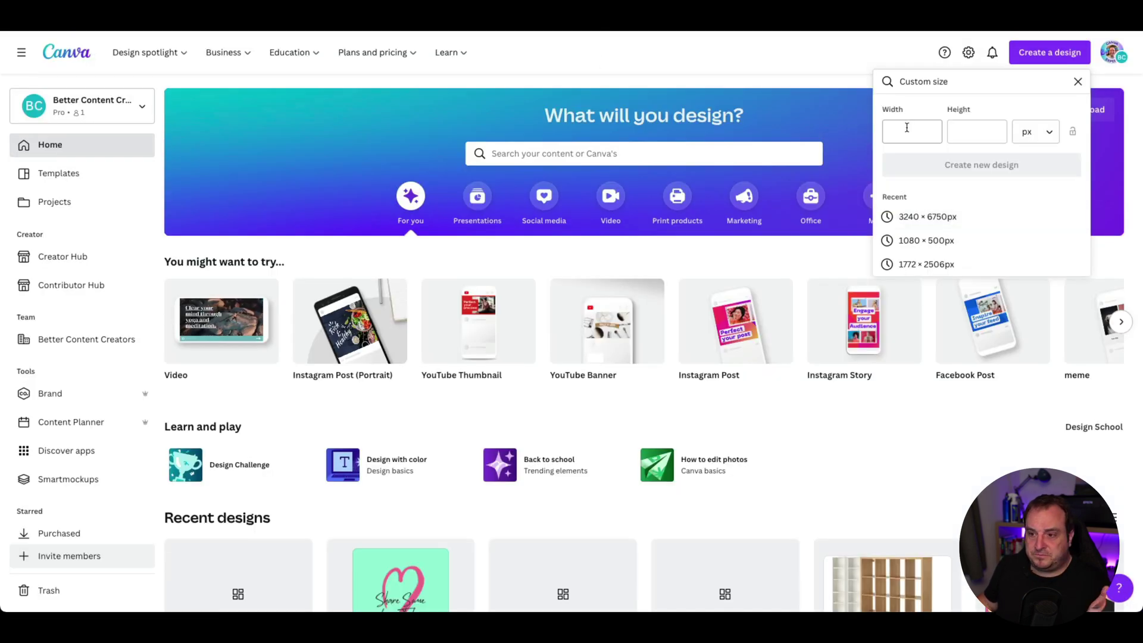
left_click(1029, 66)
left_click(1029, 64)
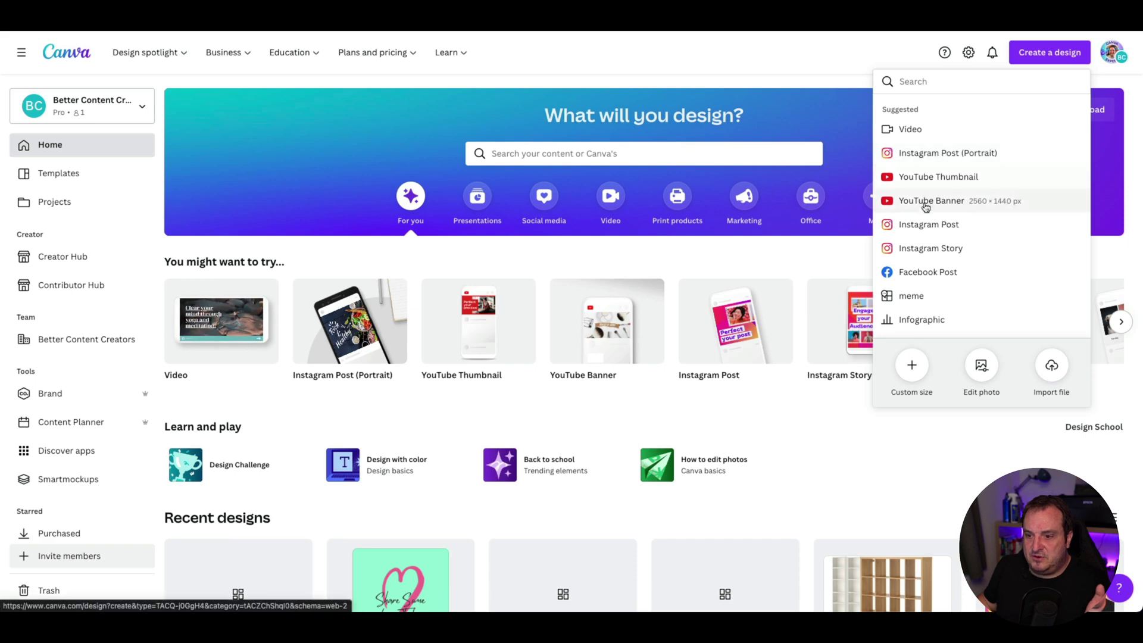
left_click(922, 225)
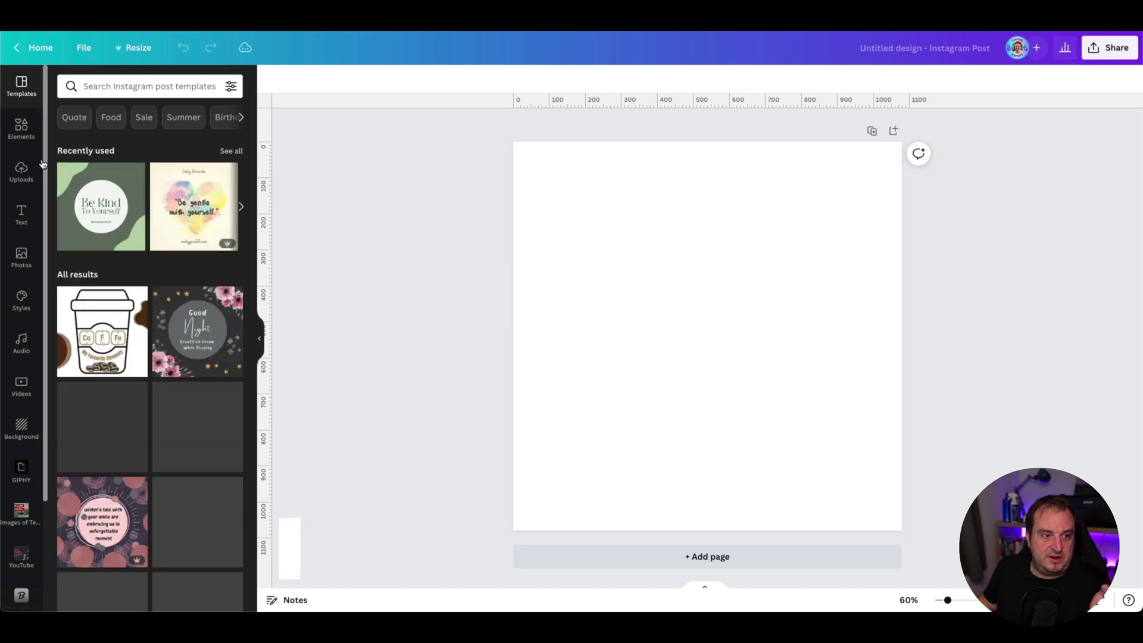
Fill three pages with the Be Awesome, Smile and pink 'Do things at your own pace' templates.
left_click(230, 151)
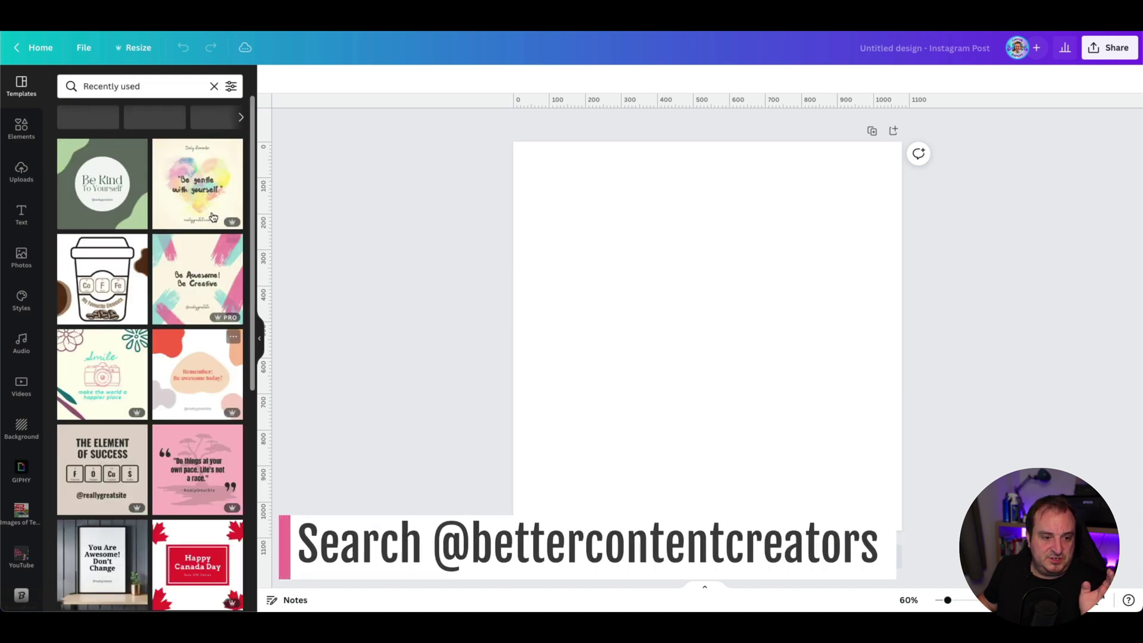
left_click(176, 258)
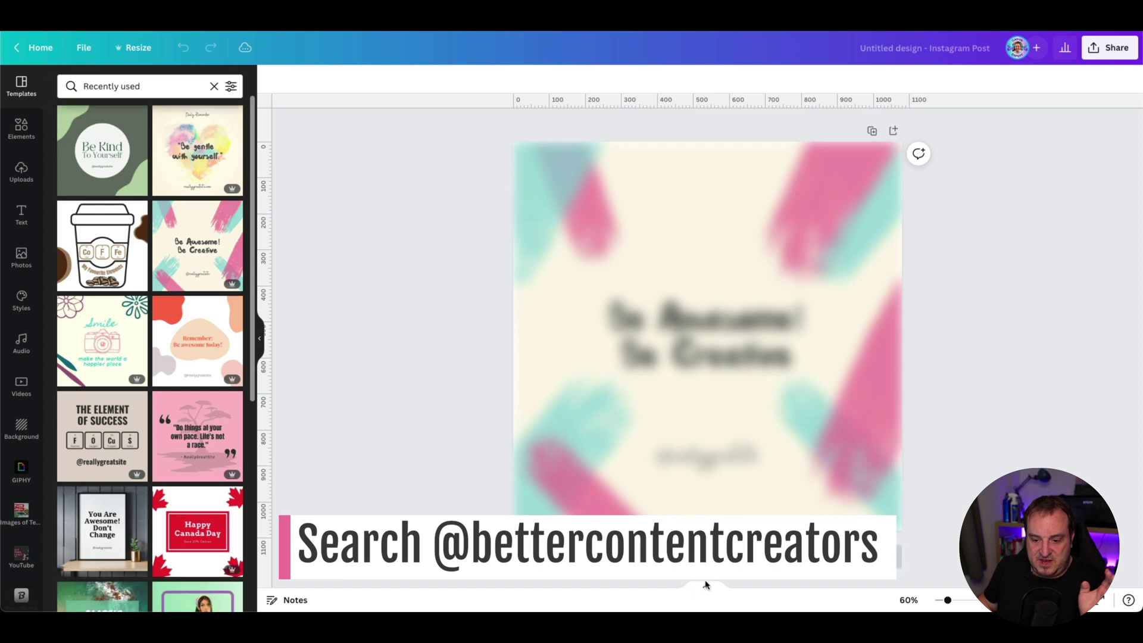
left_click(707, 557)
left_click(102, 341)
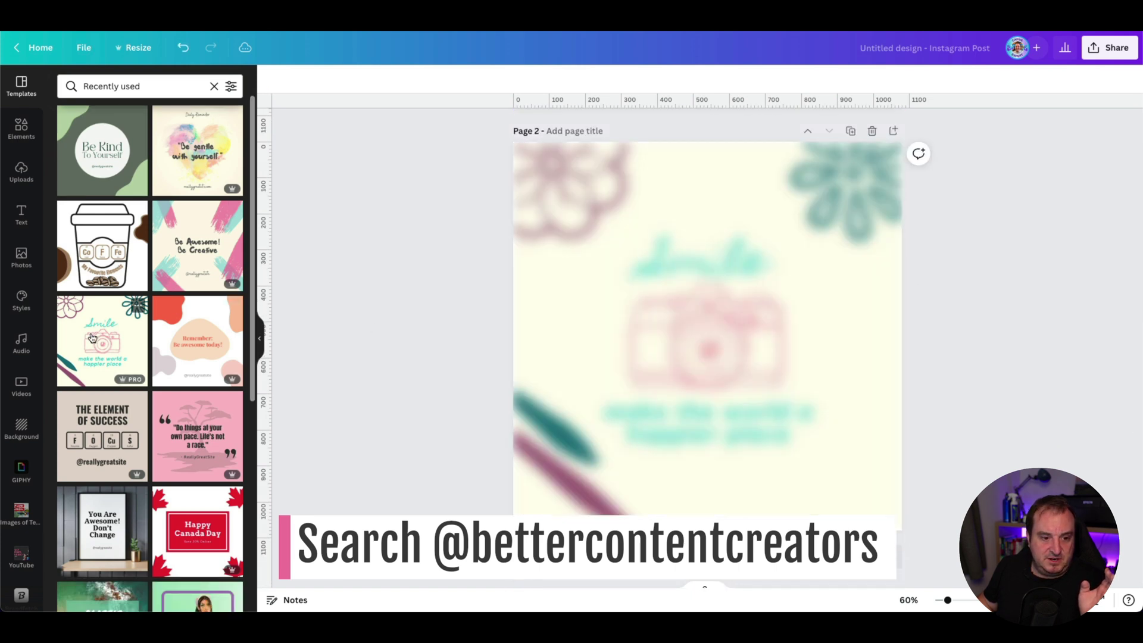
left_click(704, 555)
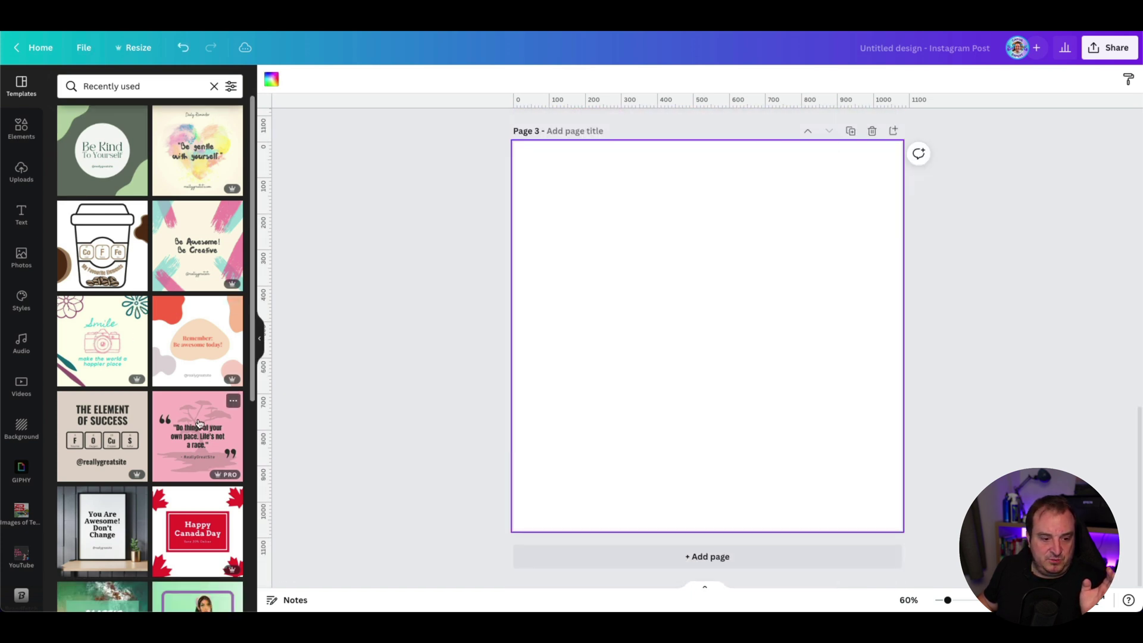
left_click(200, 423)
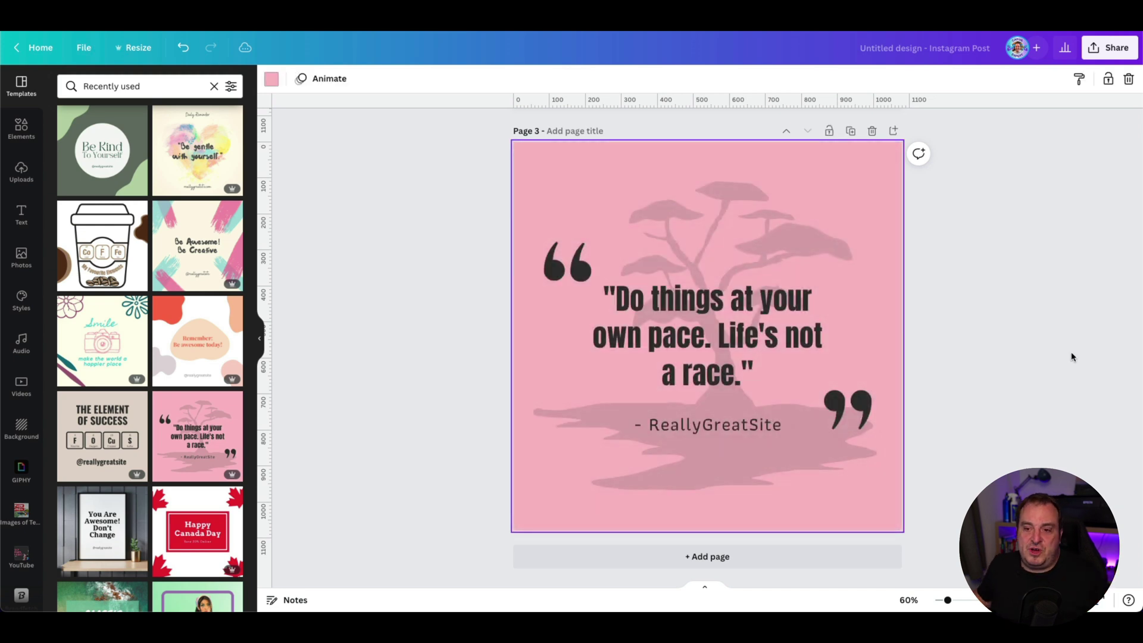
Resize the Instagram post to the recent 1080 × 1350 px portrait size.
left_click(135, 48)
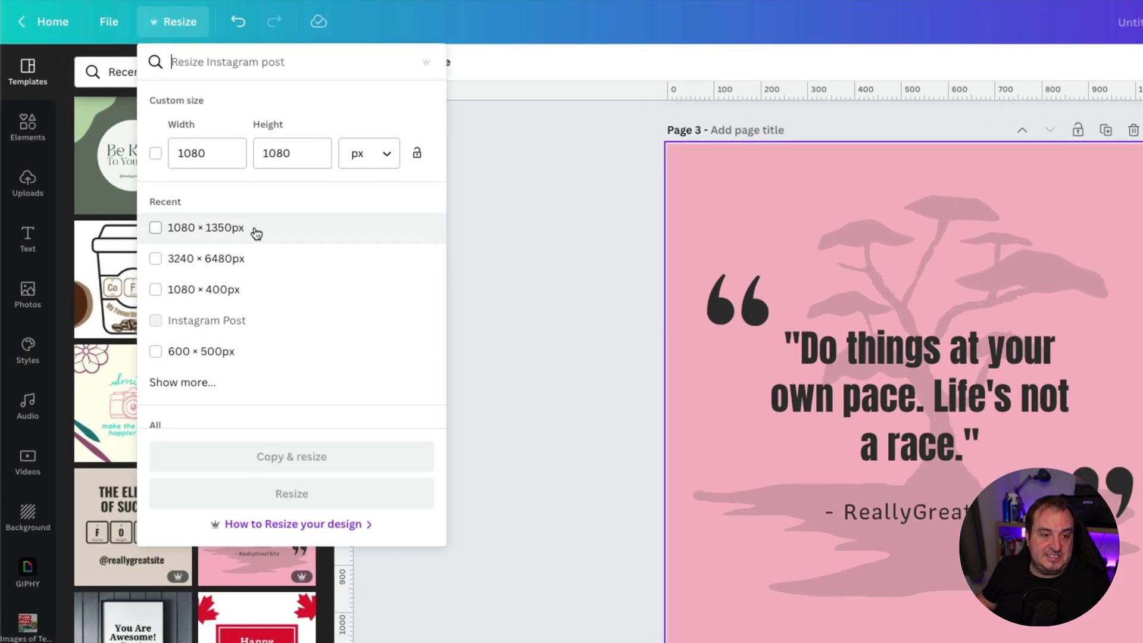
left_click(196, 209)
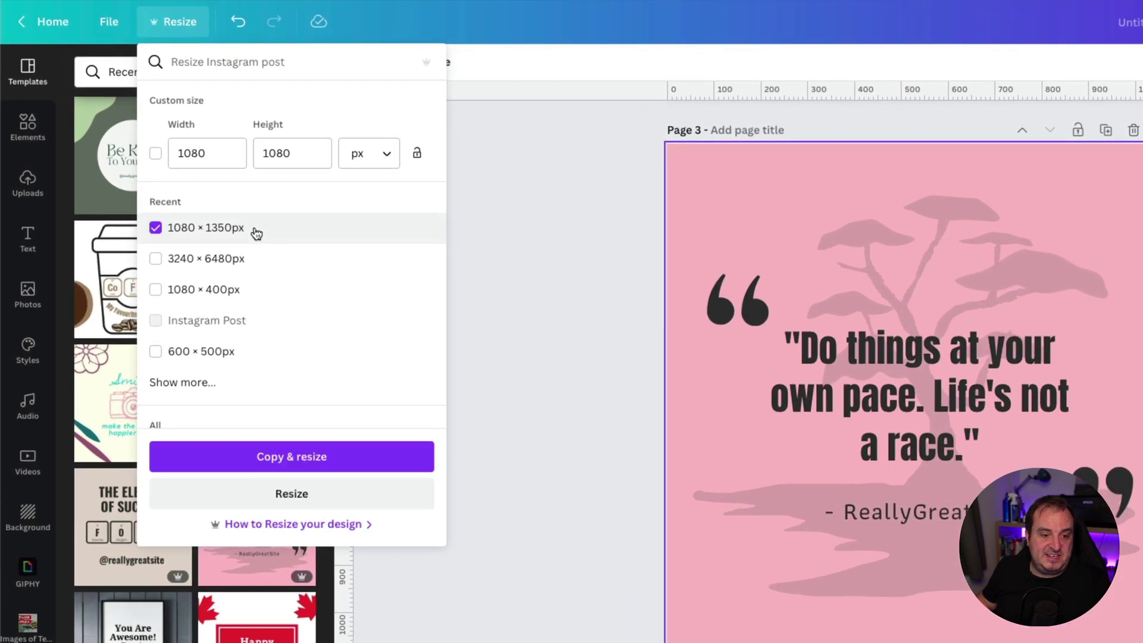
left_click(298, 496)
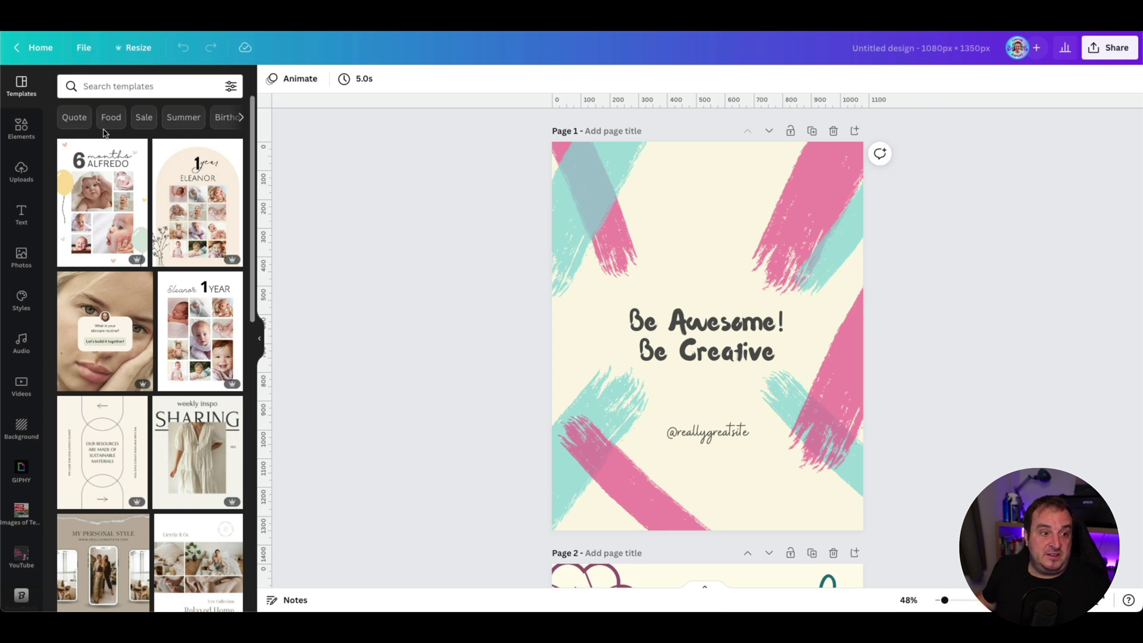
Add a green square and enlarge it to span the Be Awesome page's width.
left_click(22, 128)
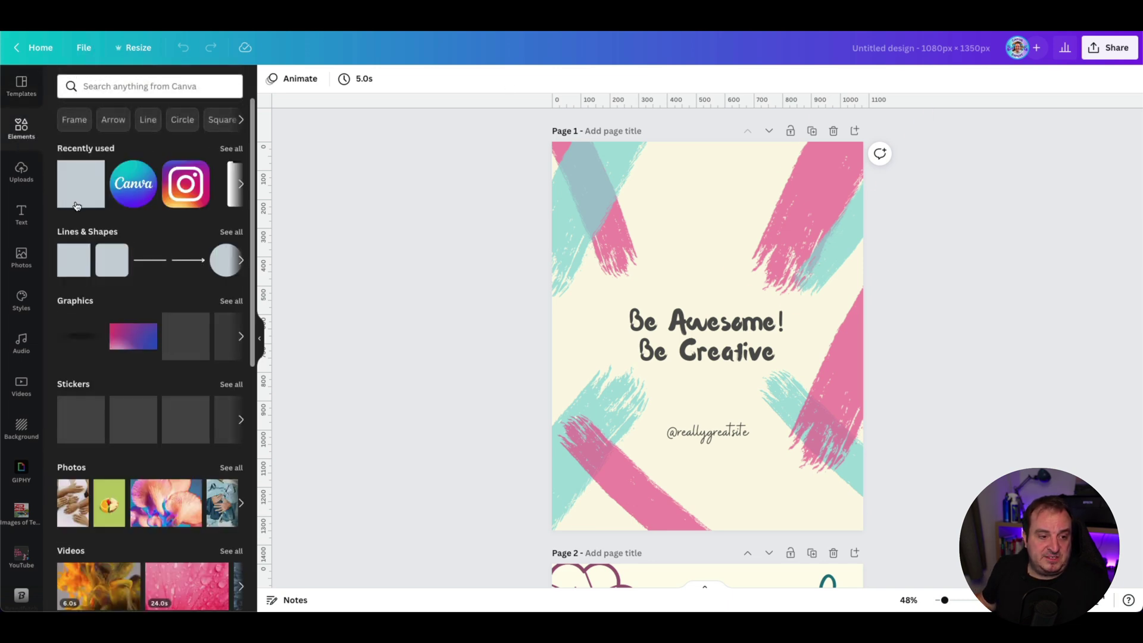
left_click(76, 198)
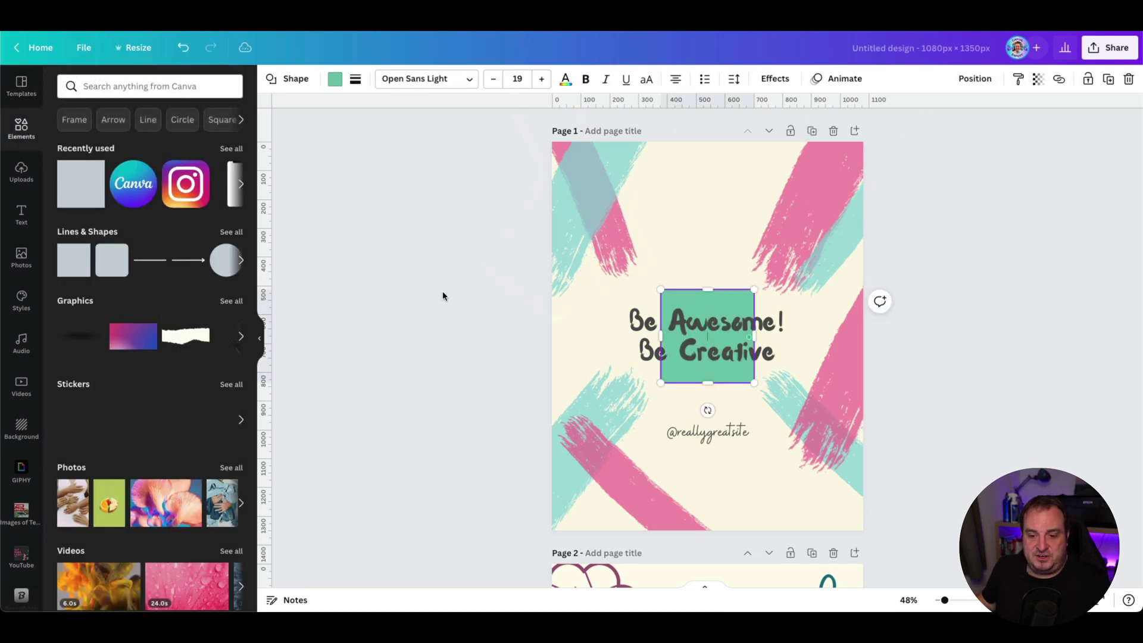
left_click(659, 298)
left_click(685, 295)
left_click_drag(686, 297, 579, 199)
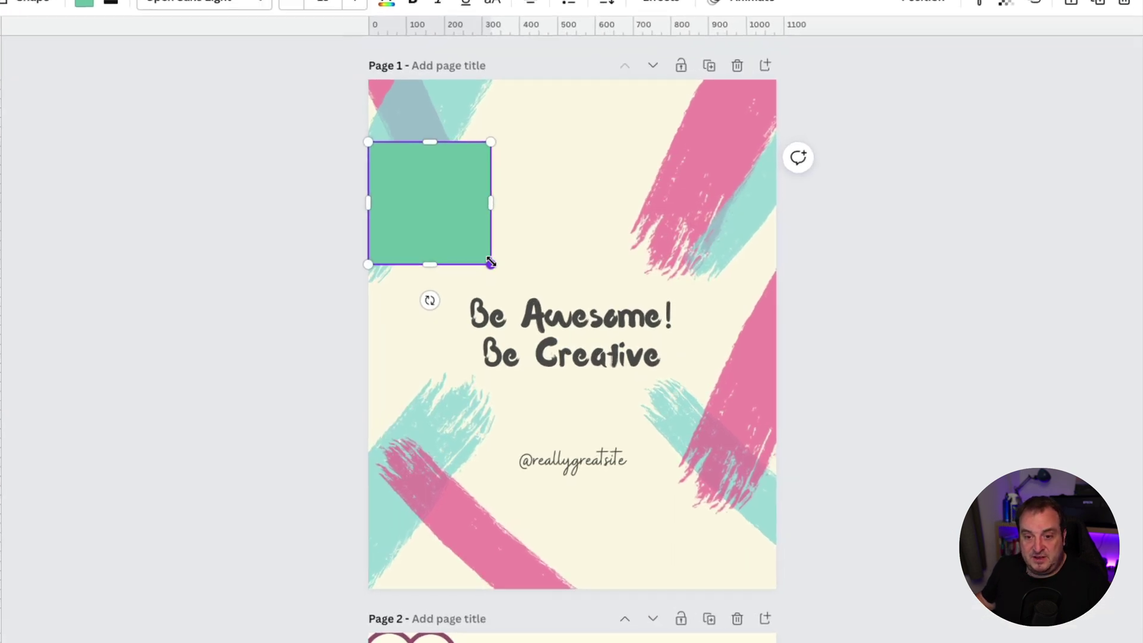
left_click_drag(645, 281, 859, 440)
left_click_drag(743, 481, 778, 535)
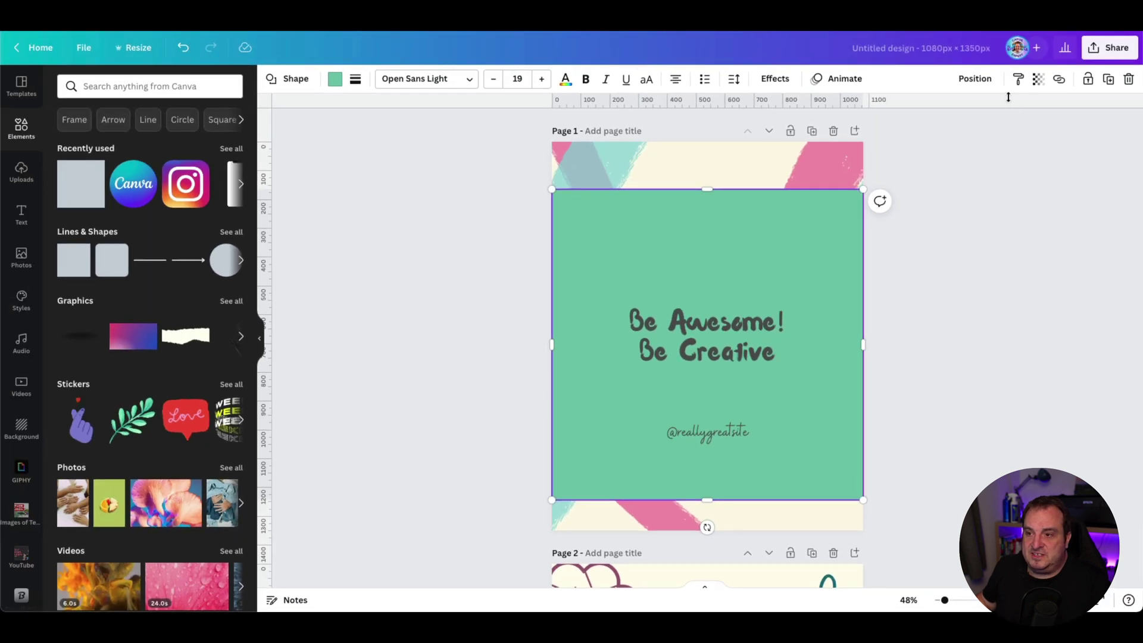
Centre the green square vertically on the page.
left_click(975, 78)
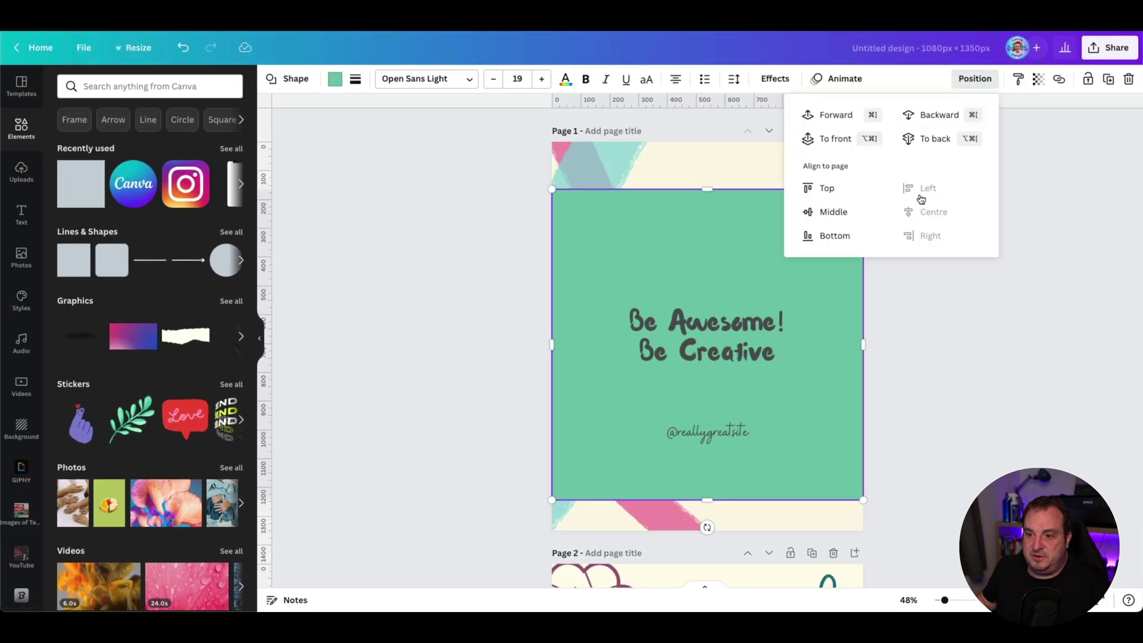
left_click(827, 213)
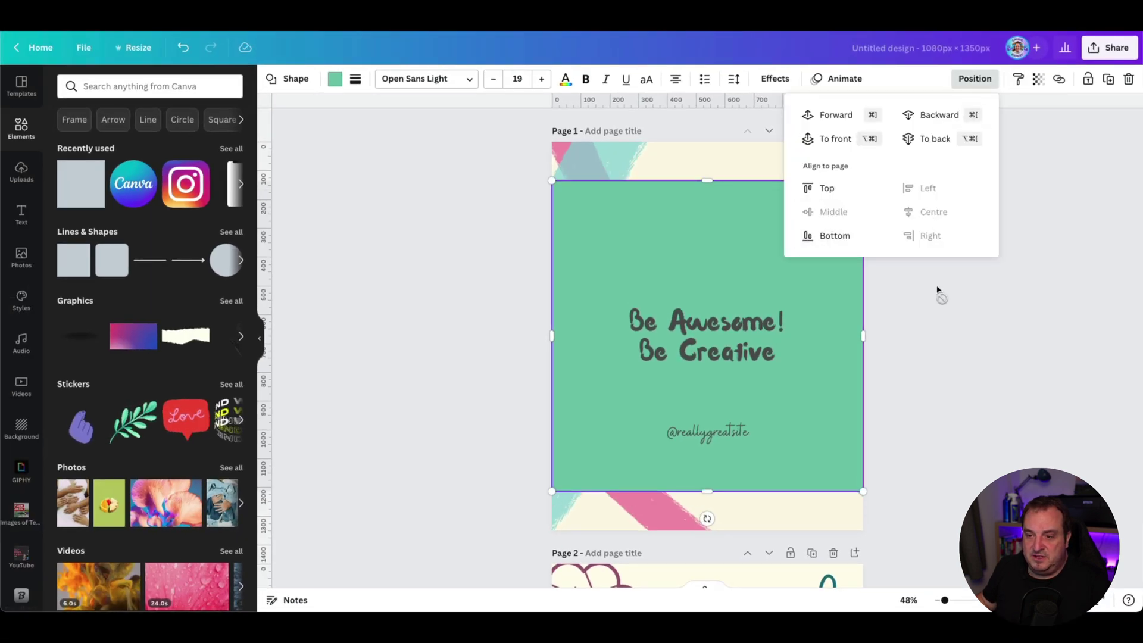
left_click(929, 363)
left_click(977, 345)
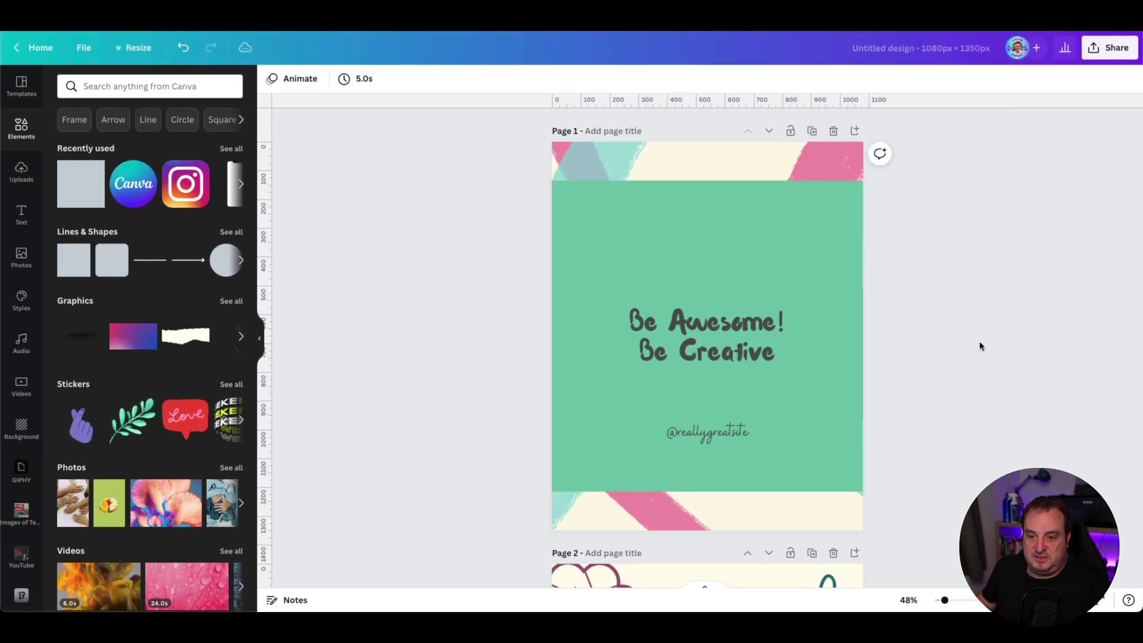
Send the green square to the back, behind the pink and teal brushstrokes.
left_click(723, 226)
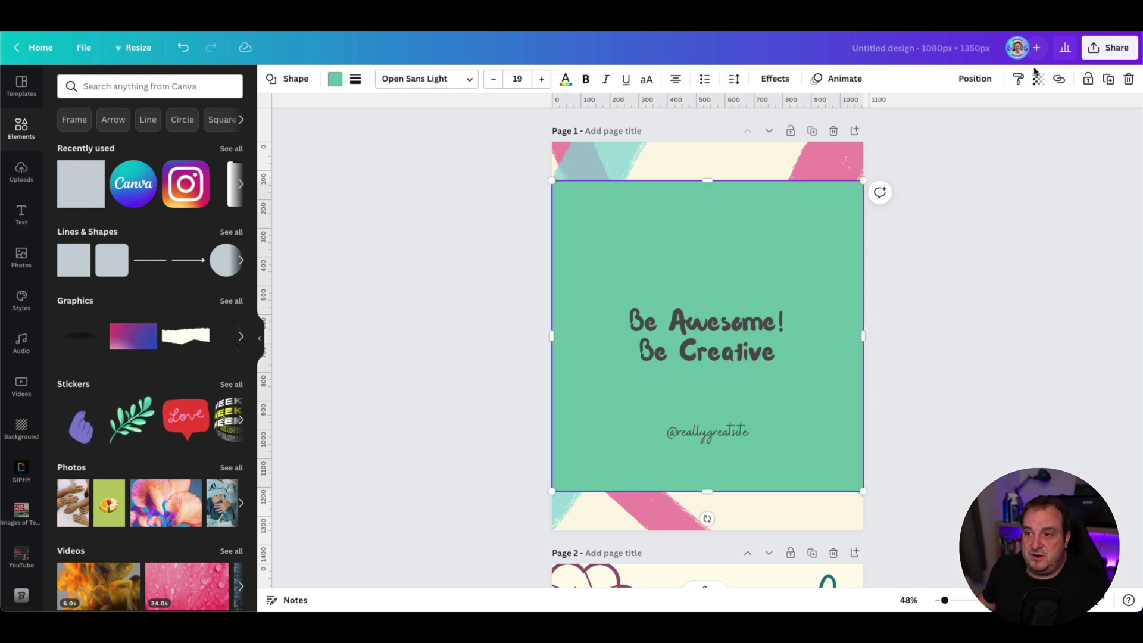
left_click(975, 78)
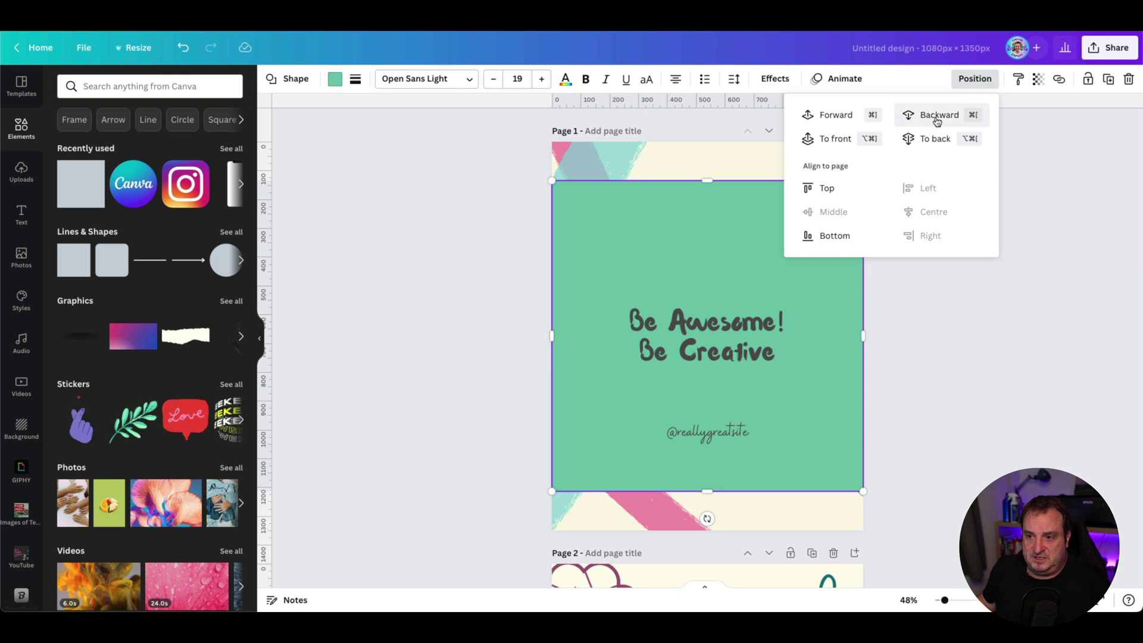
left_click(920, 138)
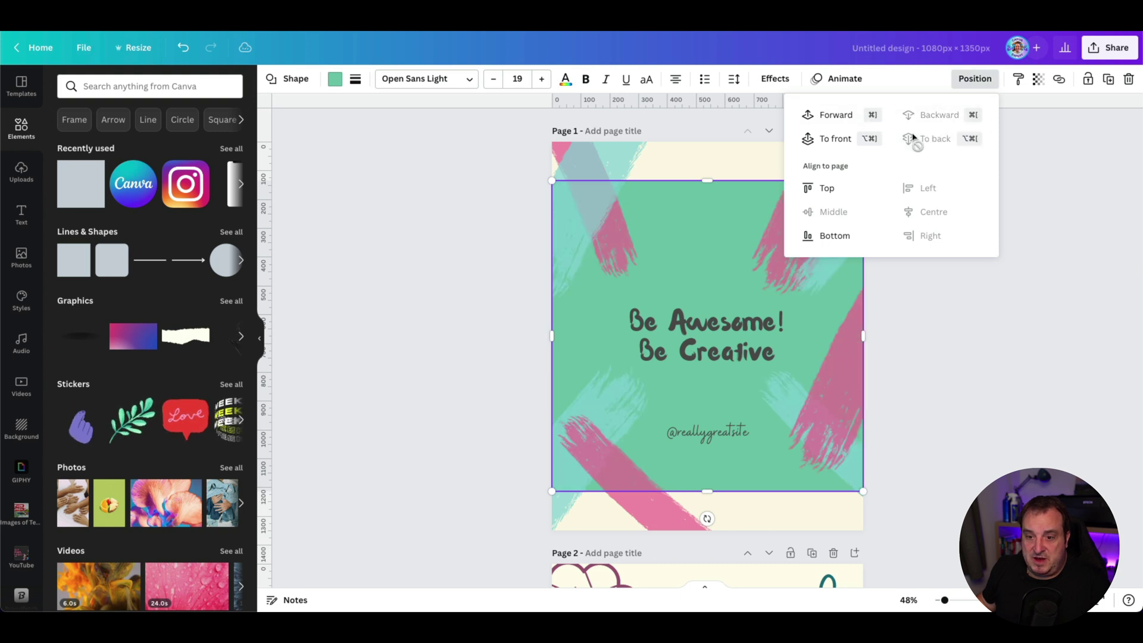
left_click(1032, 374)
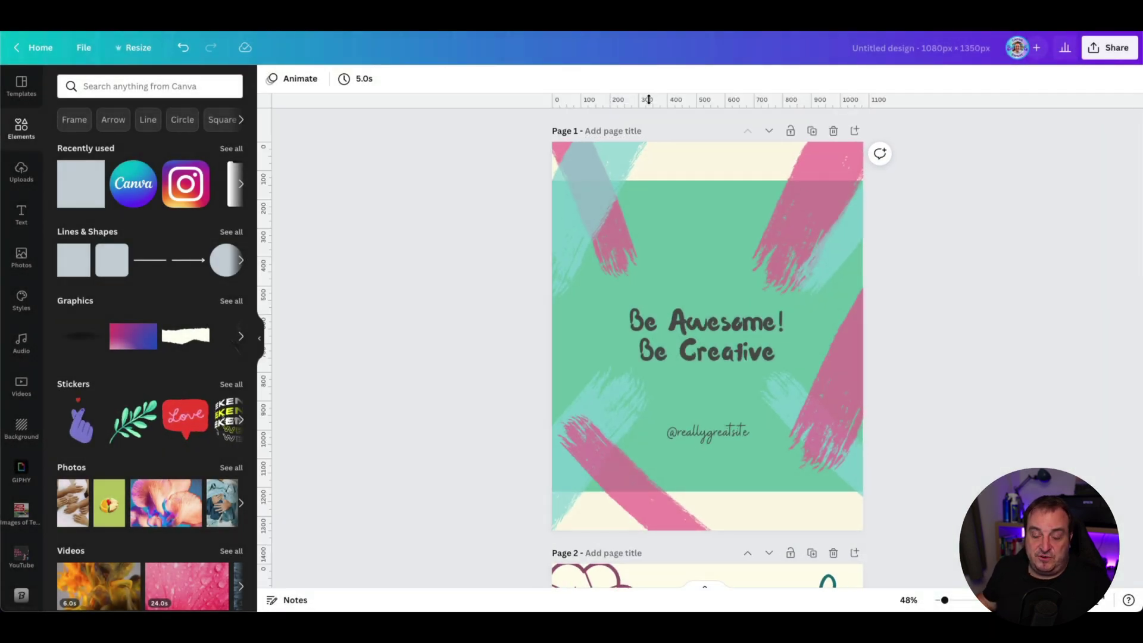
Drag guides to the green square's top and bottom edges, then delete the square.
left_click_drag(677, 99, 664, 181)
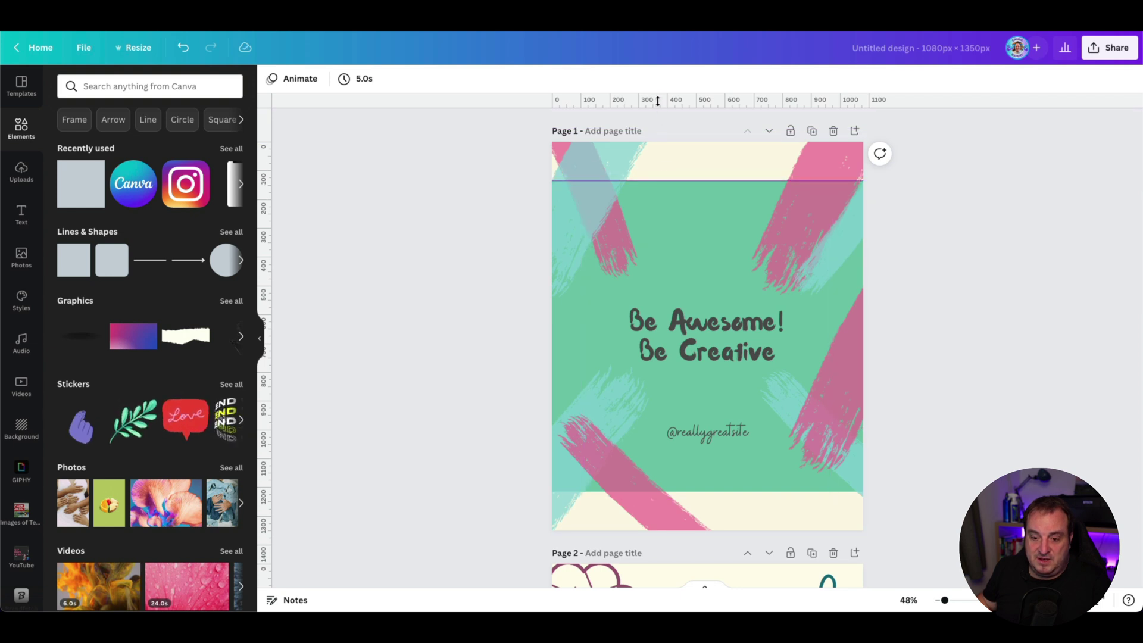
left_click_drag(658, 100, 616, 492)
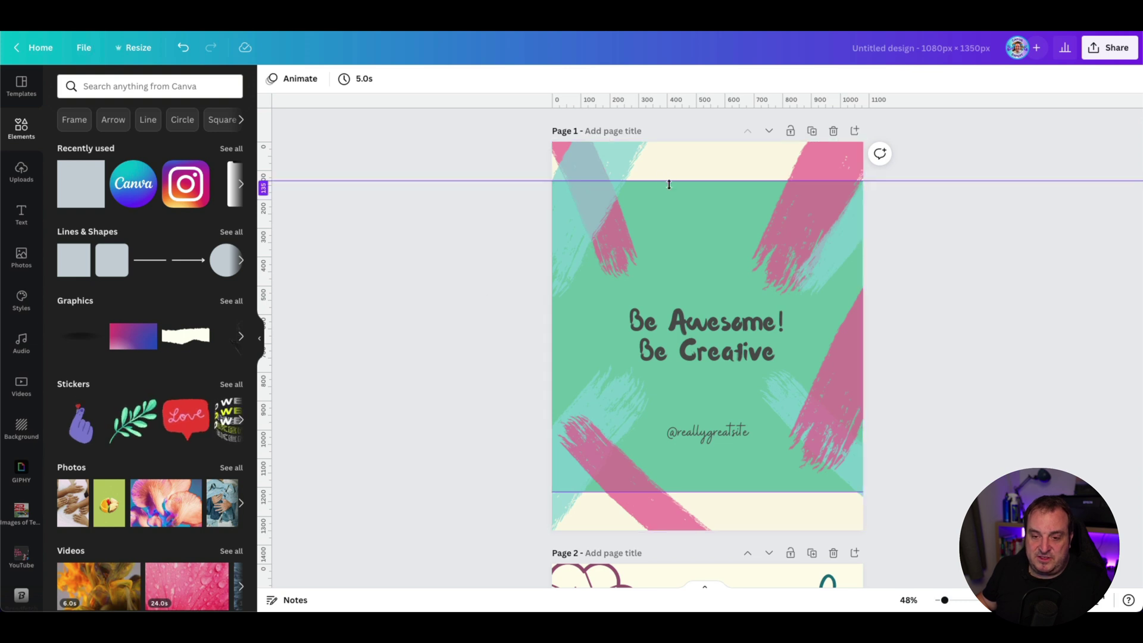
left_click(712, 237)
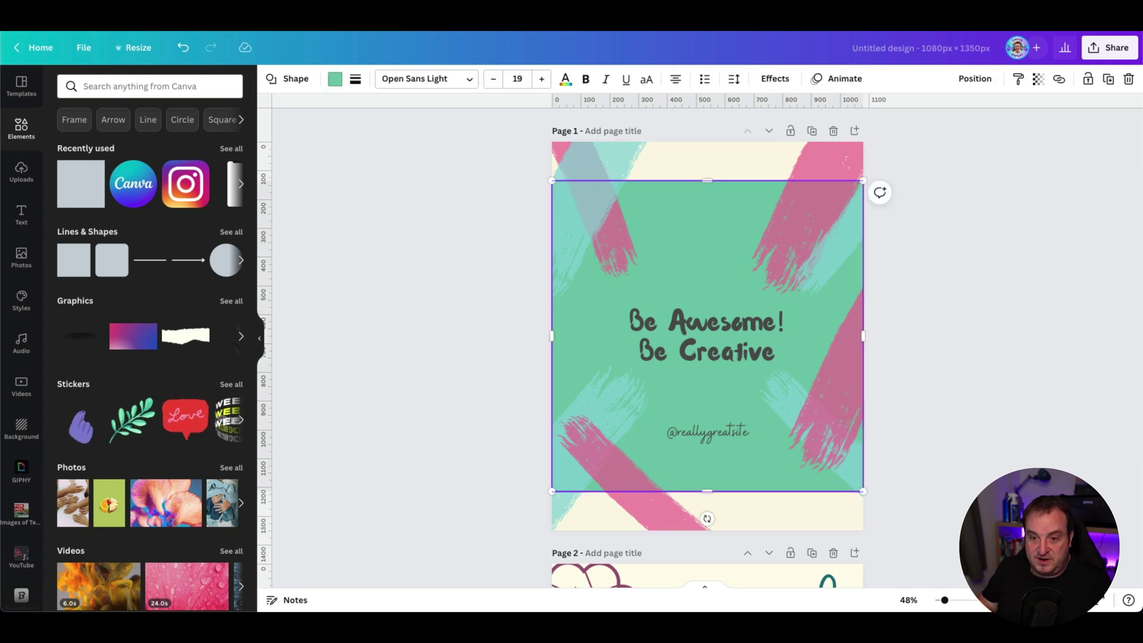
key("Delete")
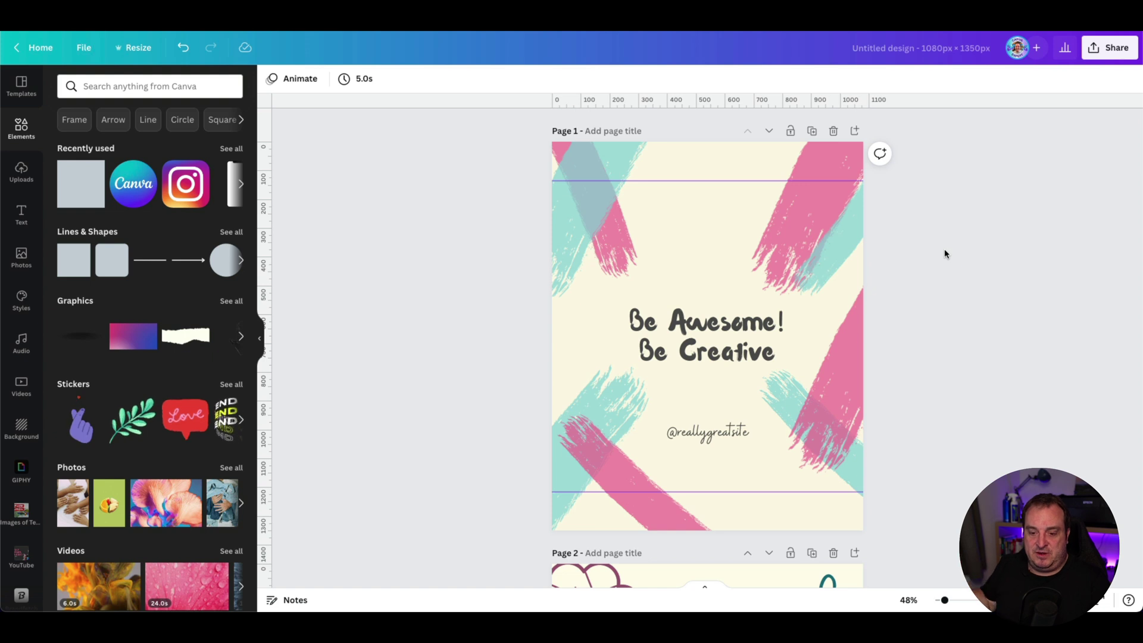
left_click_drag(945, 255, 786, 113)
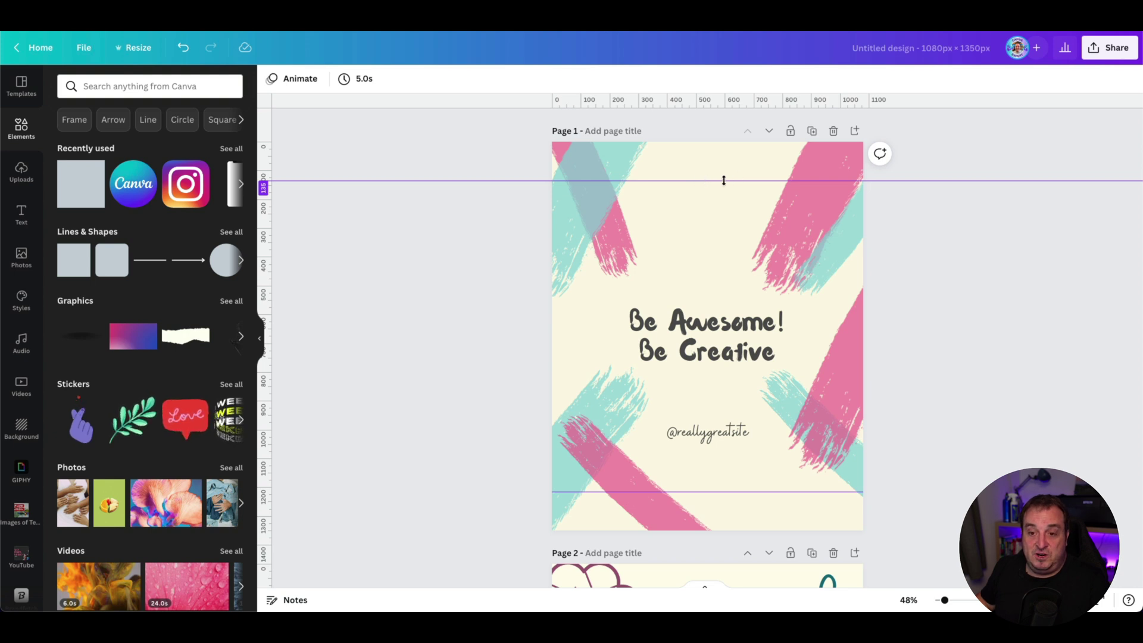
On Page 2, move the leaf up and the teal and purple flowers down inside the guides.
scroll(919, 243, "down", 2)
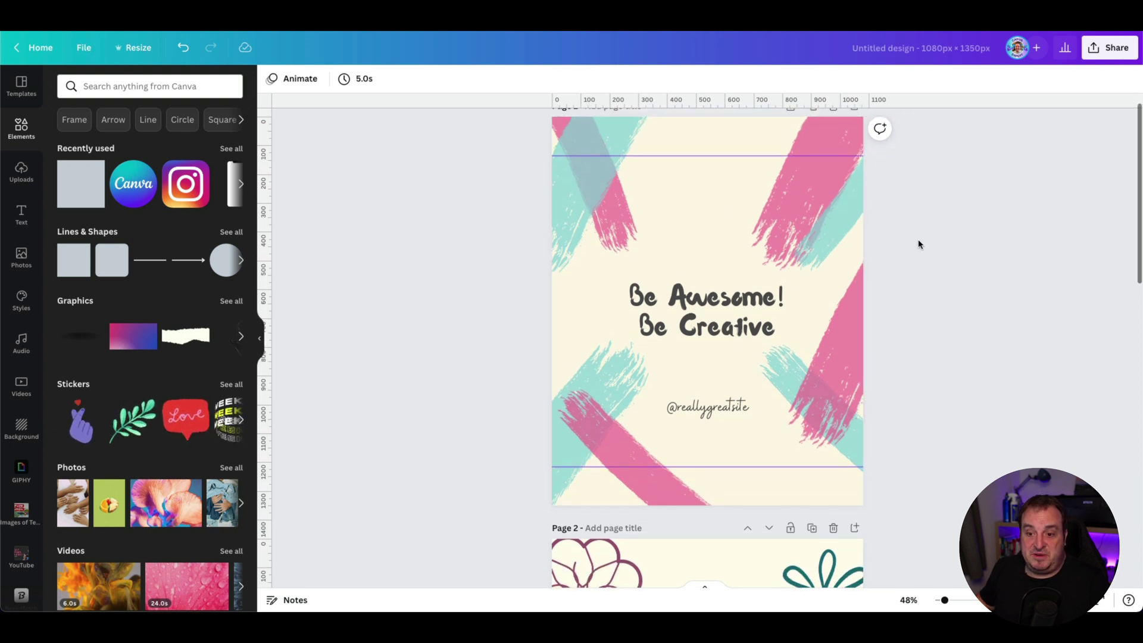
scroll(919, 244, "down", 6)
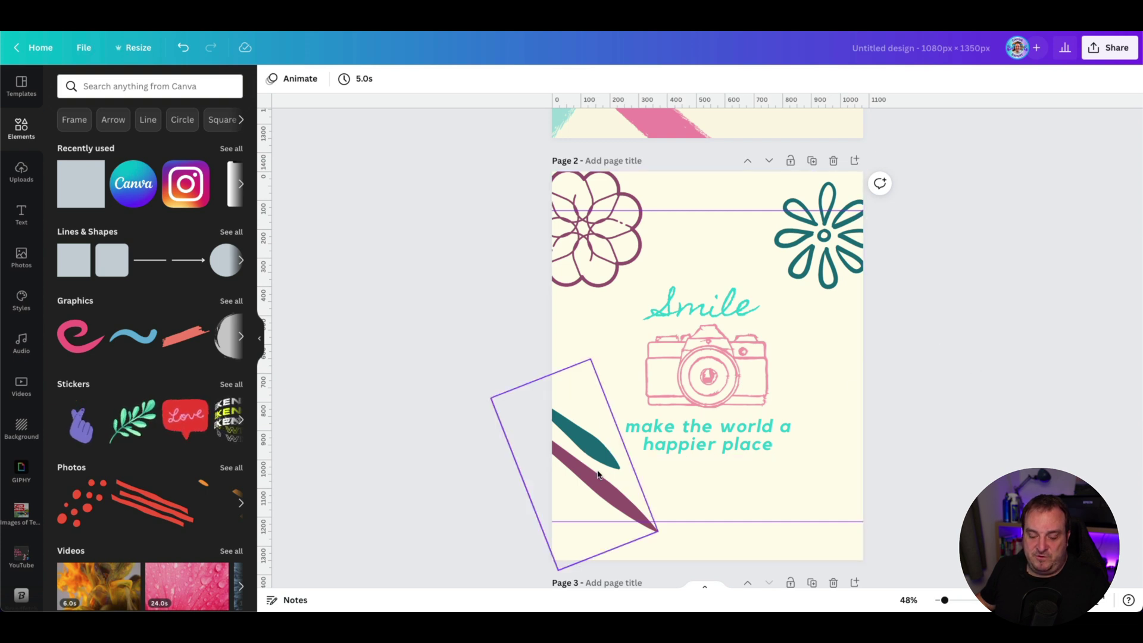
left_click_drag(598, 474, 595, 455)
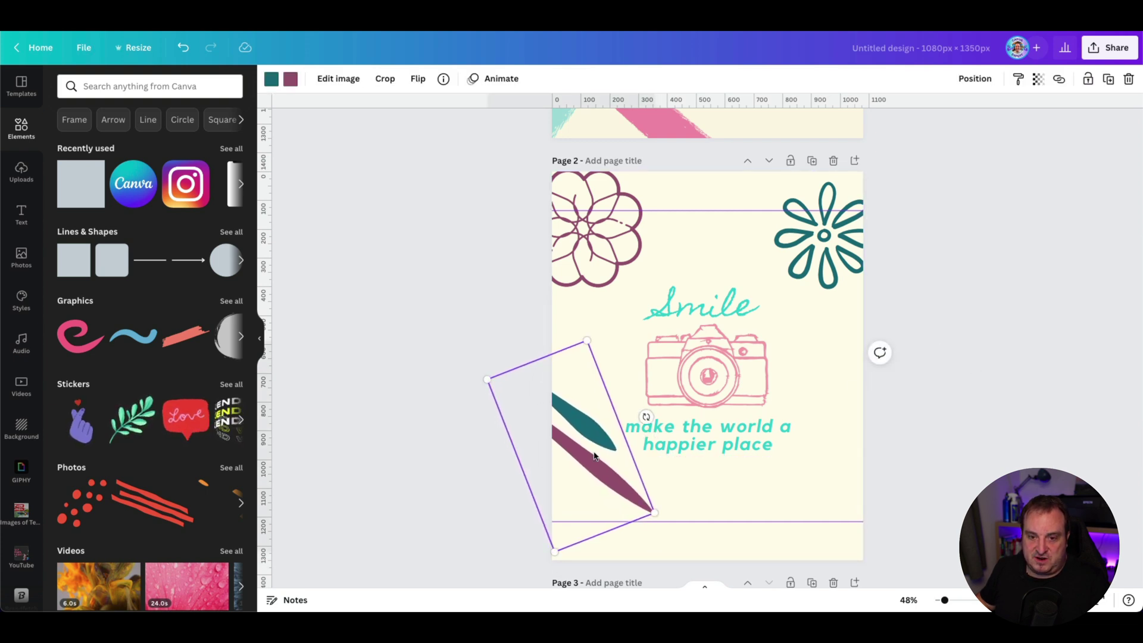
left_click_drag(833, 241, 842, 273)
left_click_drag(617, 238, 605, 277)
left_click(484, 255)
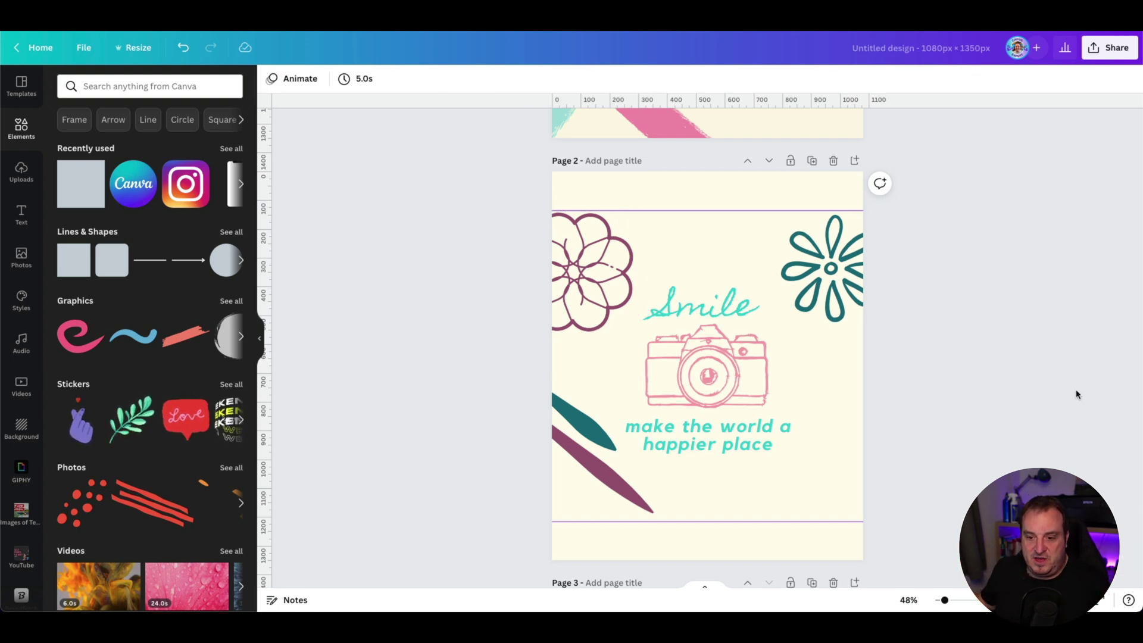
Select the quote text on Page 3 and check its Position options.
scroll(1077, 394, "down", 7)
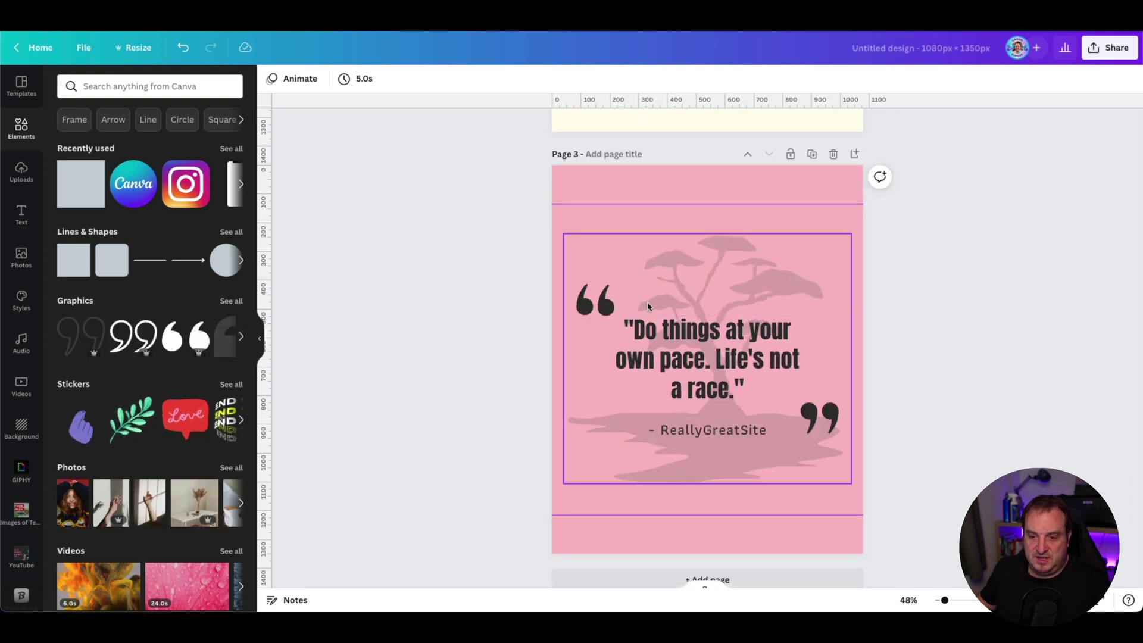
left_click(676, 340)
left_click(977, 80)
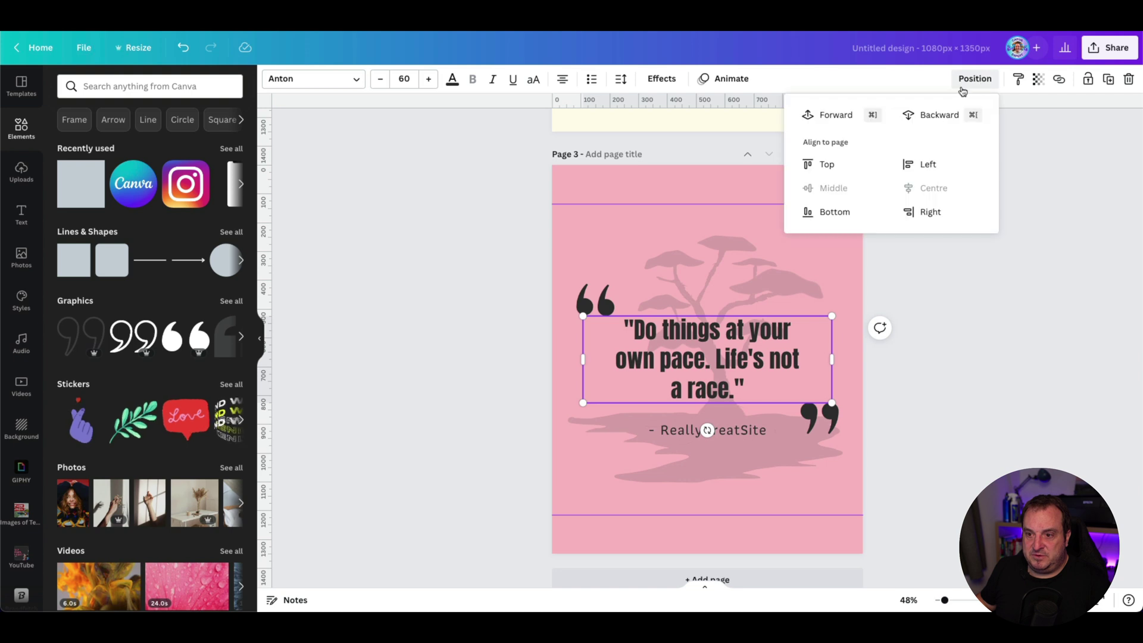
left_click(950, 283)
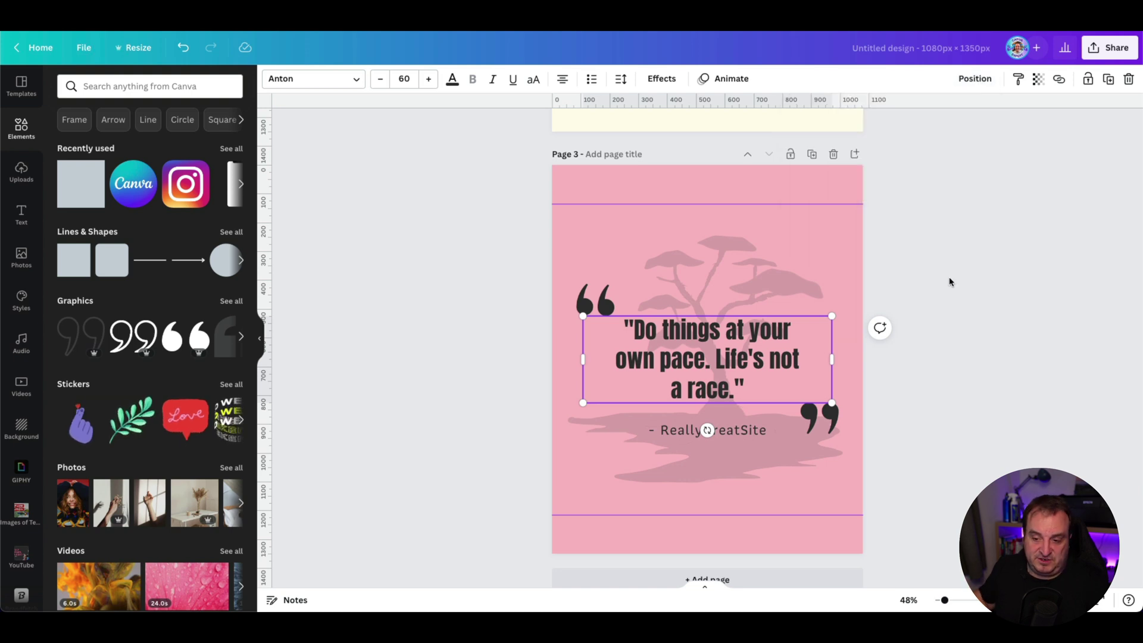
left_click(951, 283)
scroll(888, 268, "up", 10)
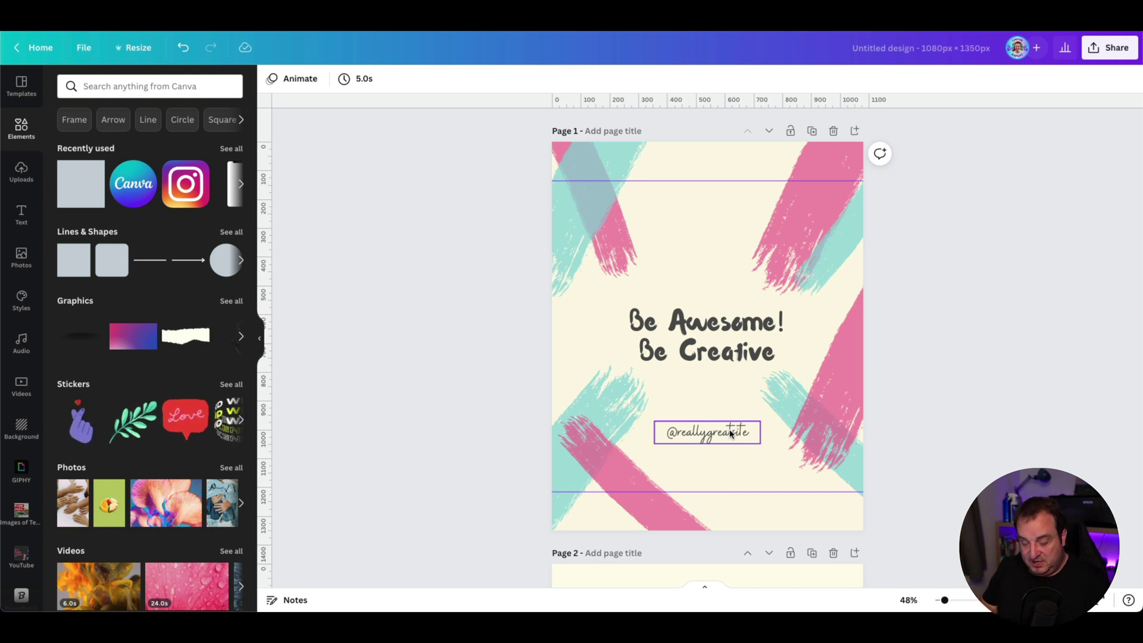
Replace both 'reallygreatsite' matches with 'BetterContentCreators' using Find and Replace.
key("ctrl+f")
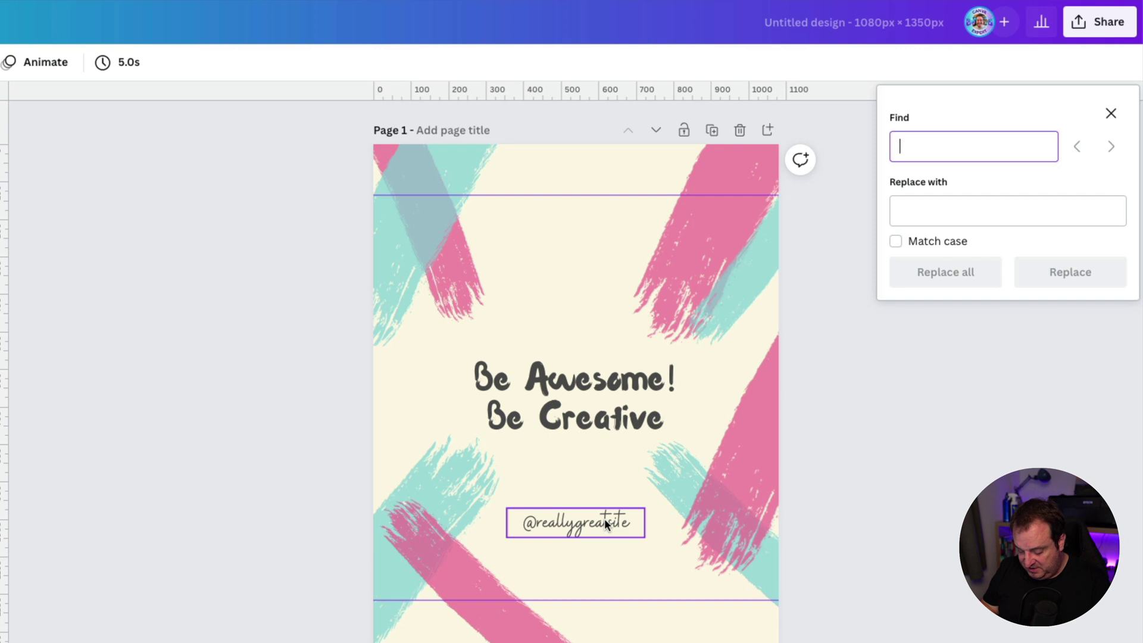
type("reallygr")
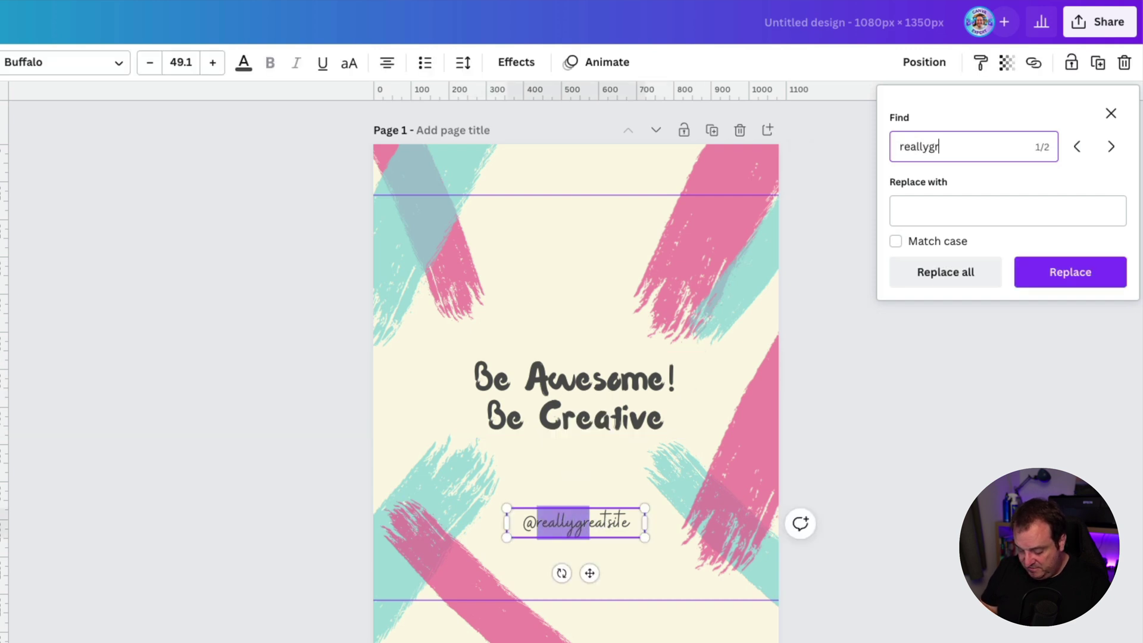
type("eatsite")
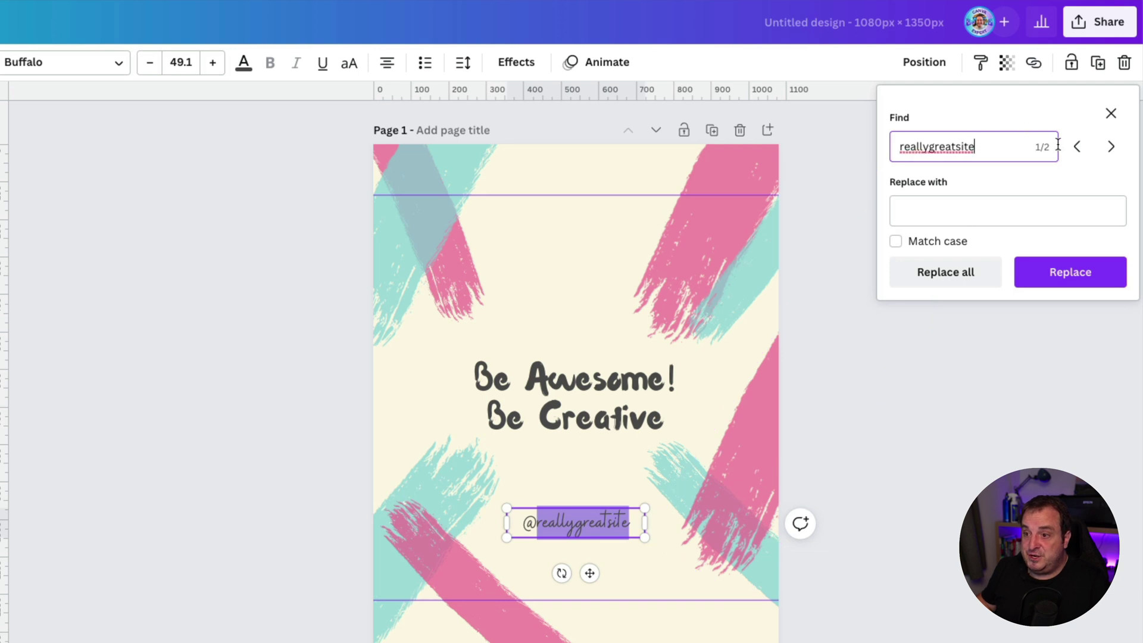
left_click(944, 209)
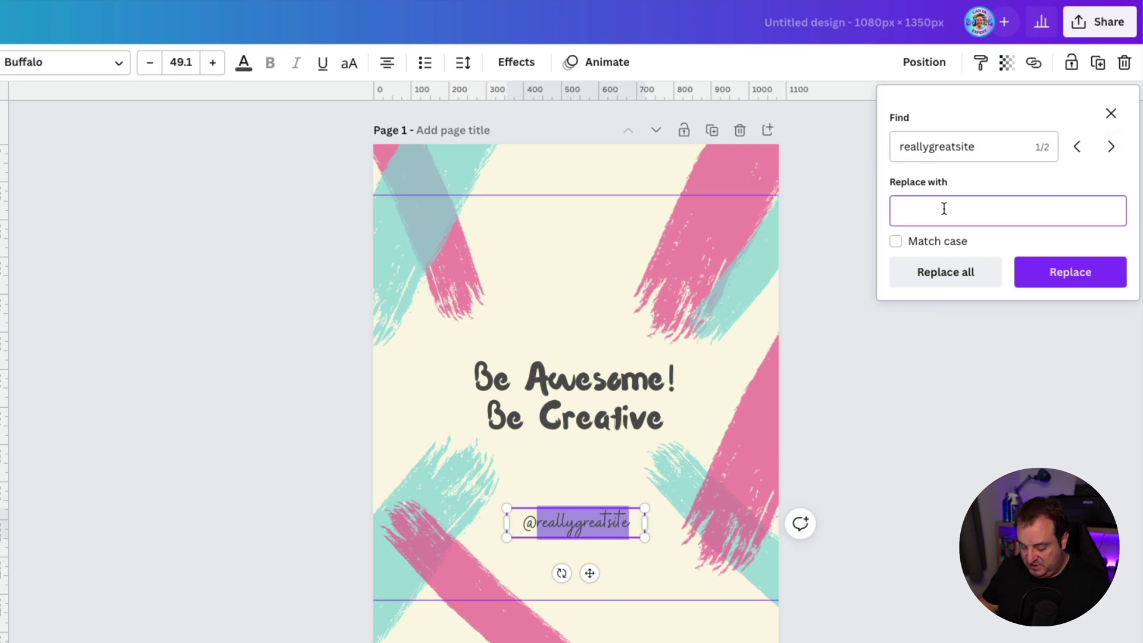
type("BetterContentCreators")
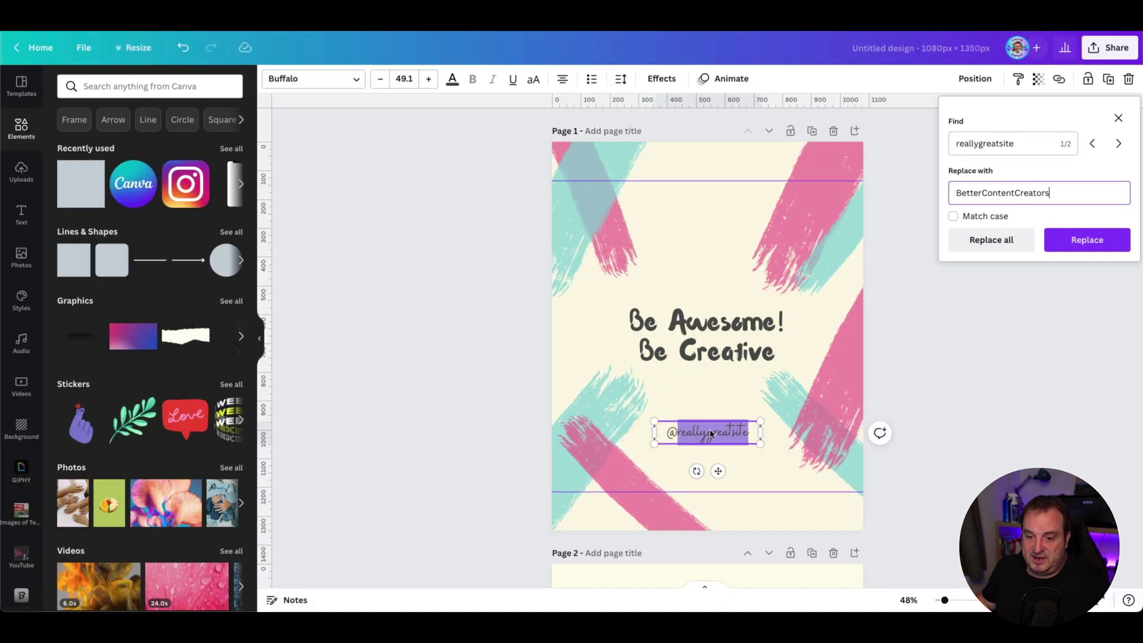
left_click(1088, 242)
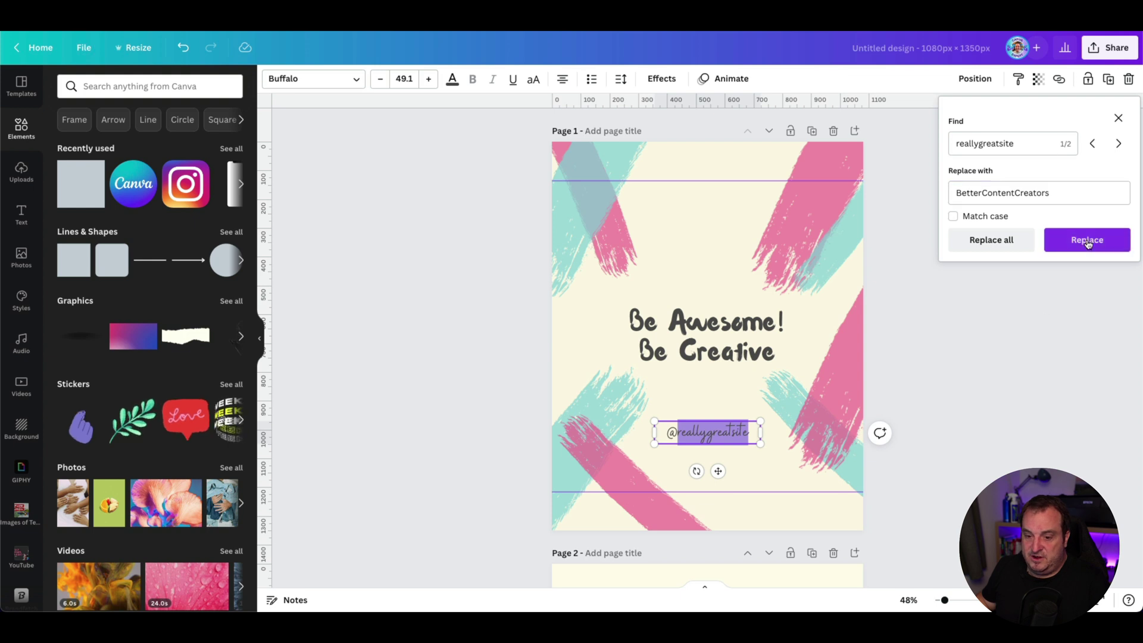
left_click(975, 249)
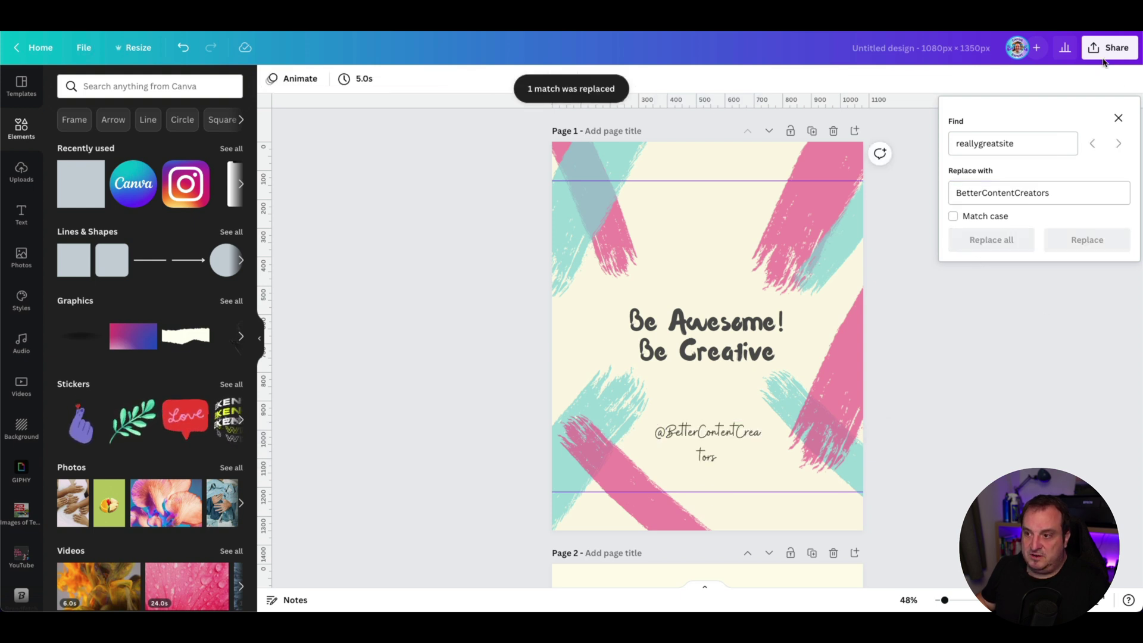
left_click(1118, 118)
scroll(1024, 381, "down", 1)
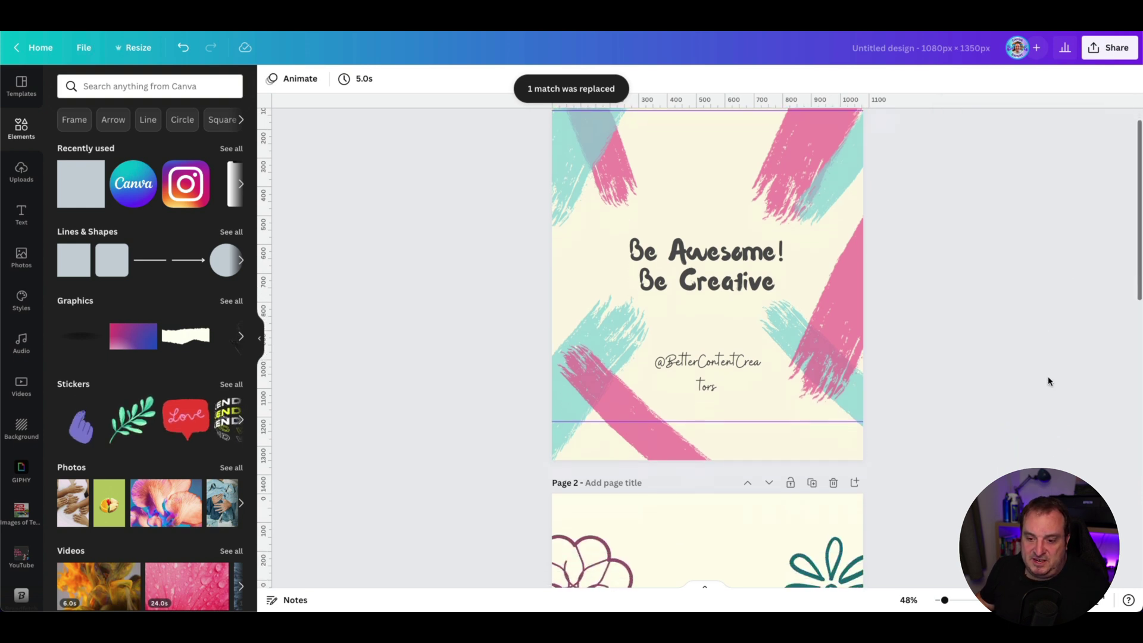
left_click(709, 377)
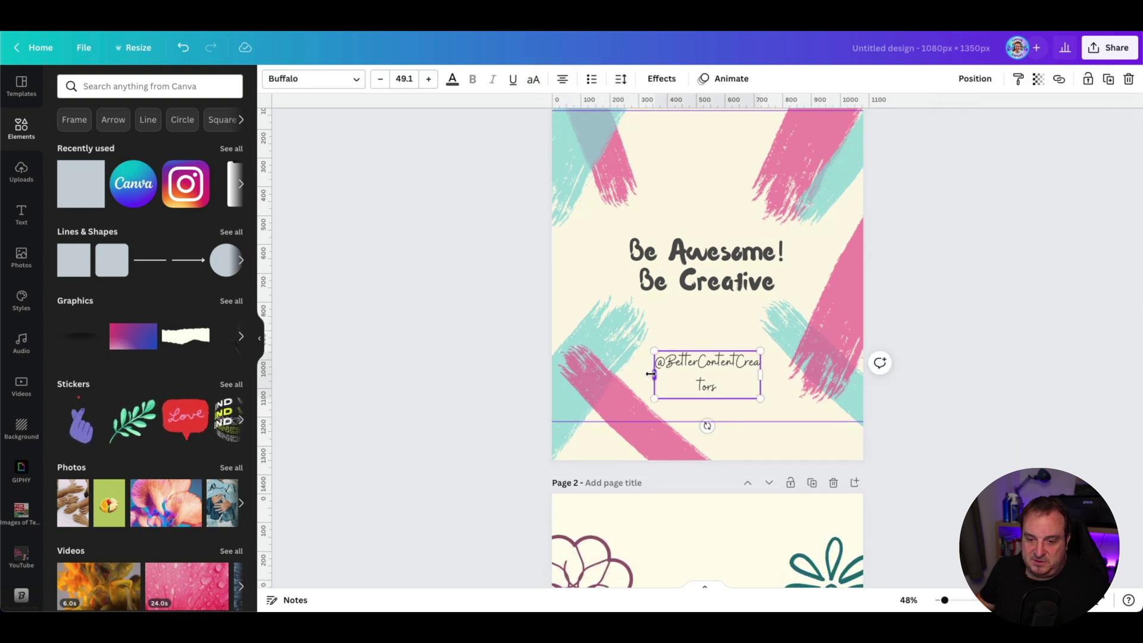
left_click_drag(649, 374, 621, 375)
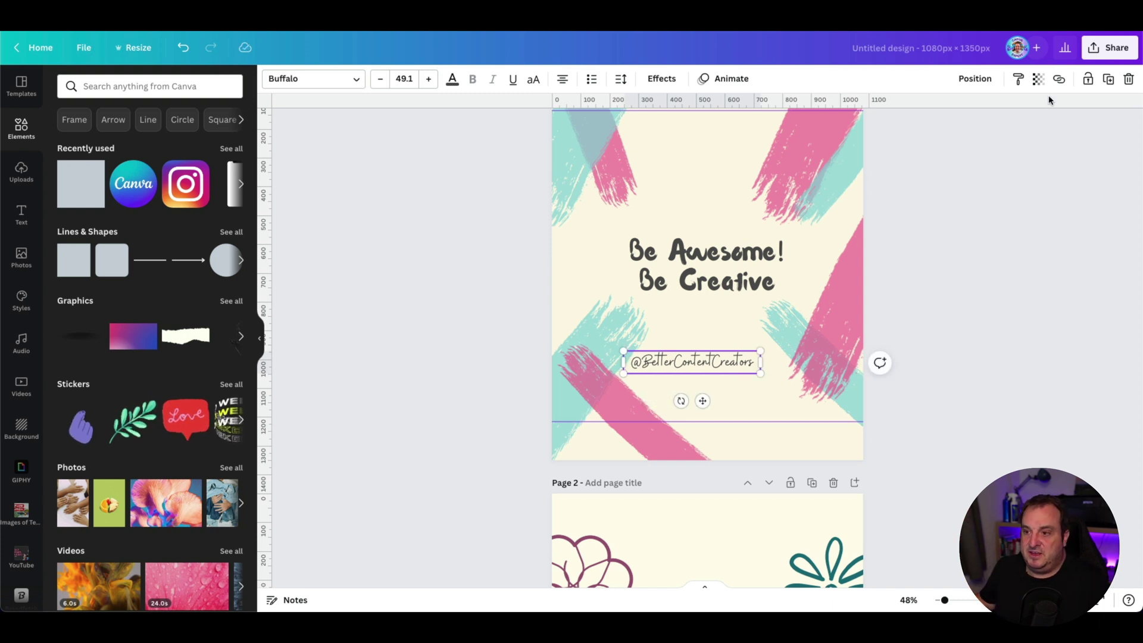
left_click(974, 78)
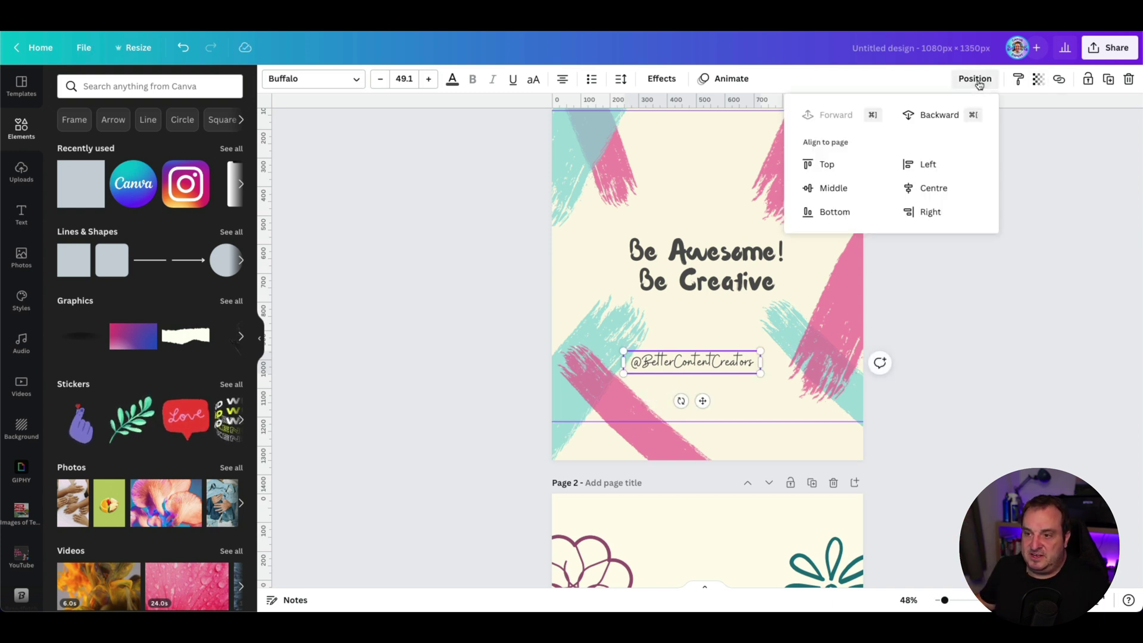
left_click(934, 190)
left_click(975, 290)
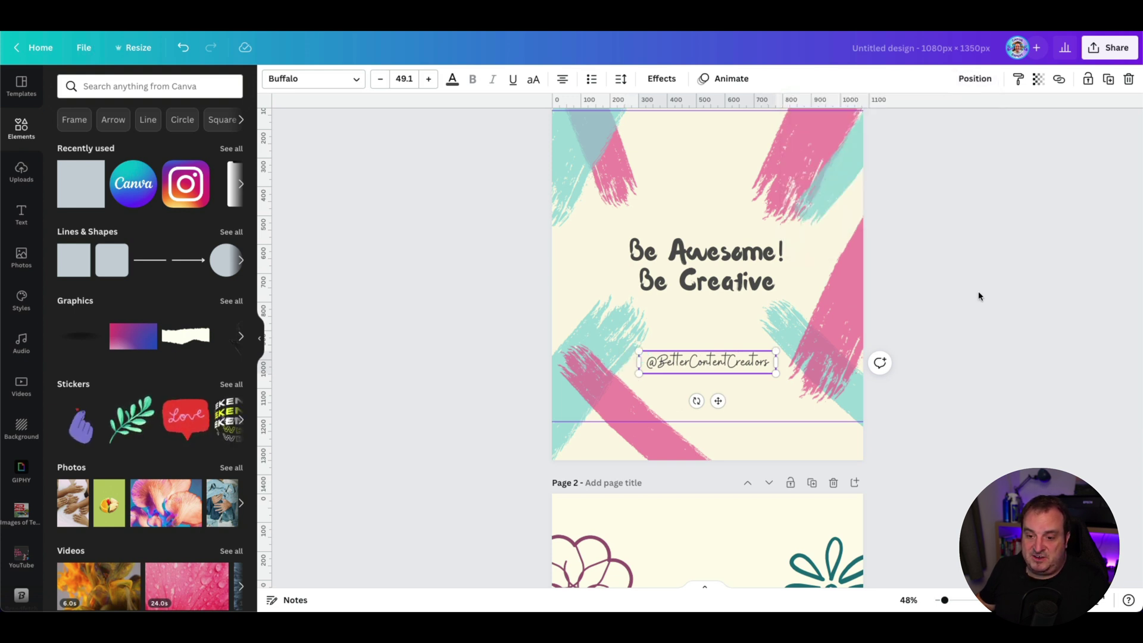
left_click(979, 296)
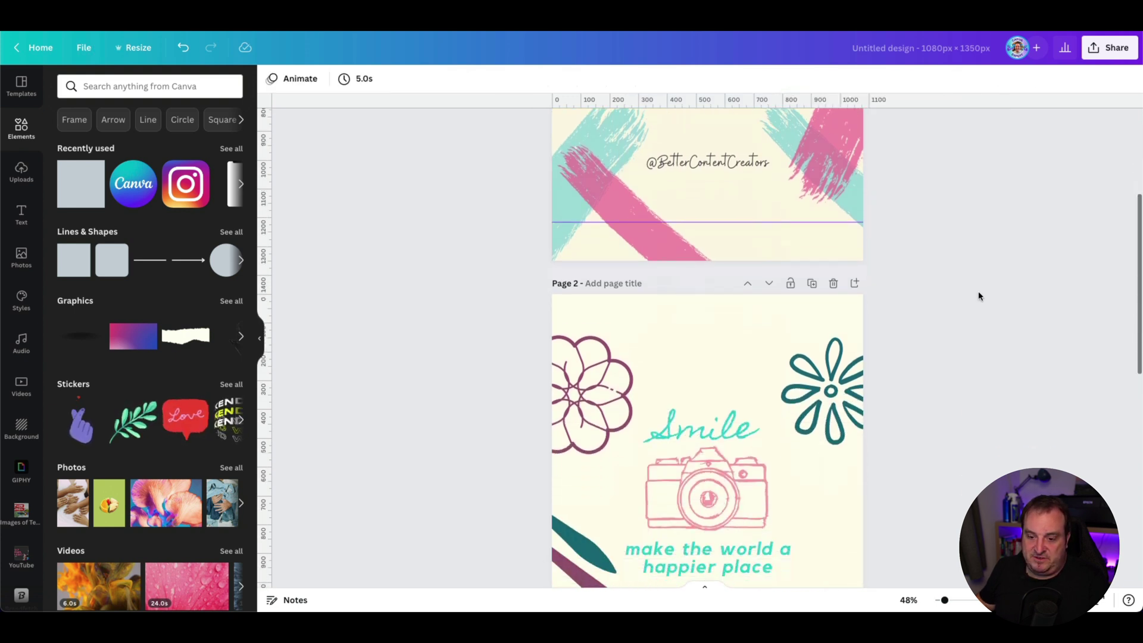
Select the BetterContentCreators name text inside Page 3's quote group.
scroll(980, 296, "down", 10)
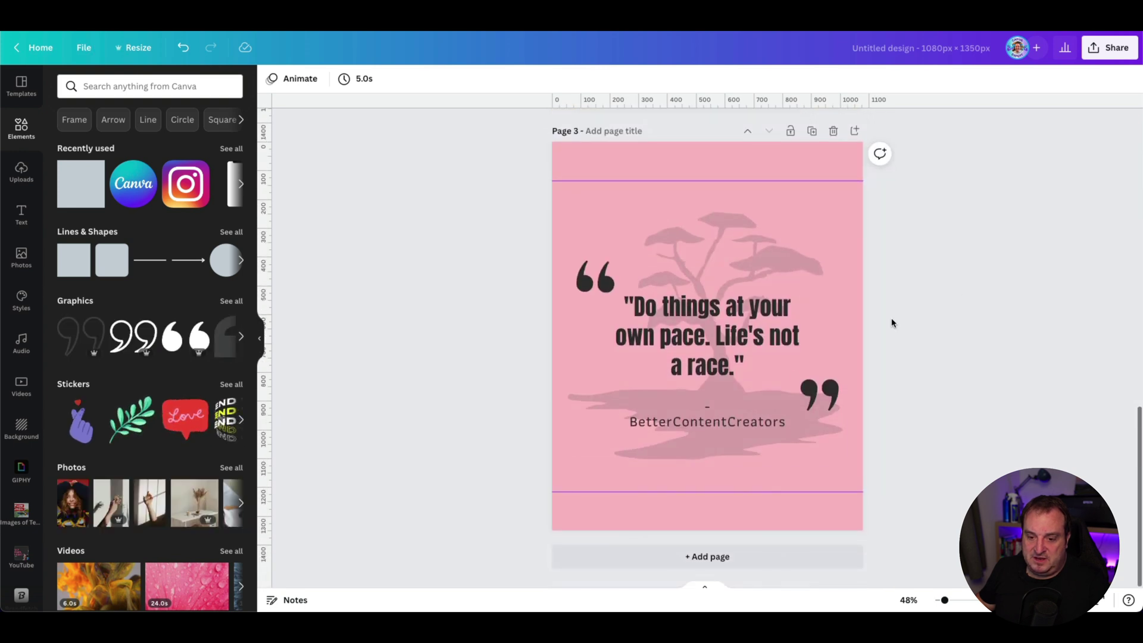
left_click(702, 440)
left_click(688, 419)
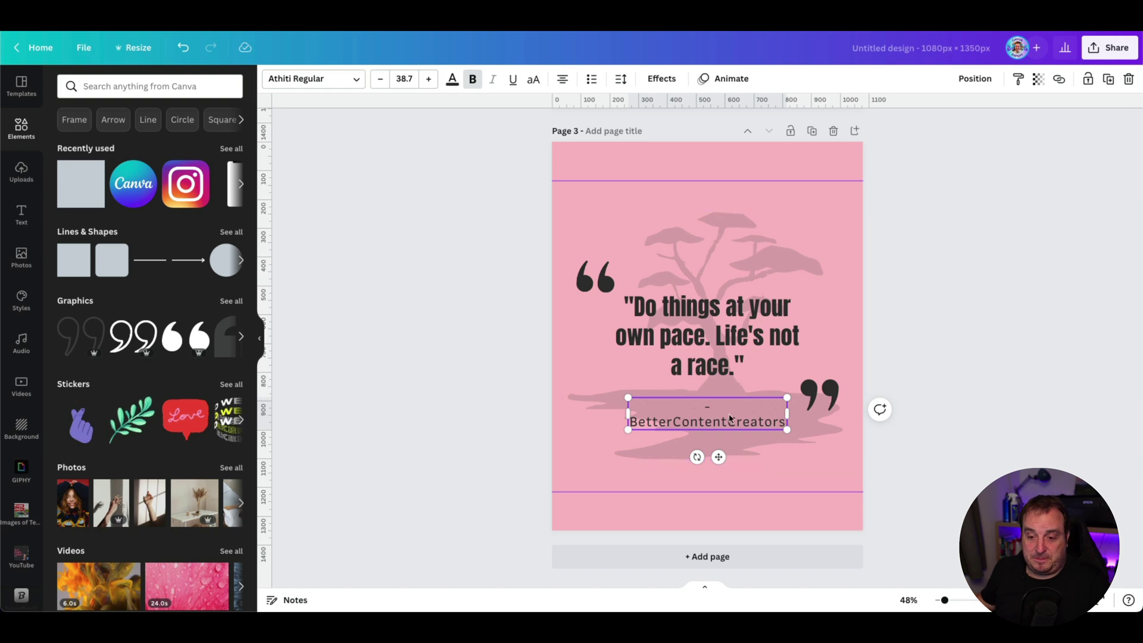
scroll(936, 354, "up", 15)
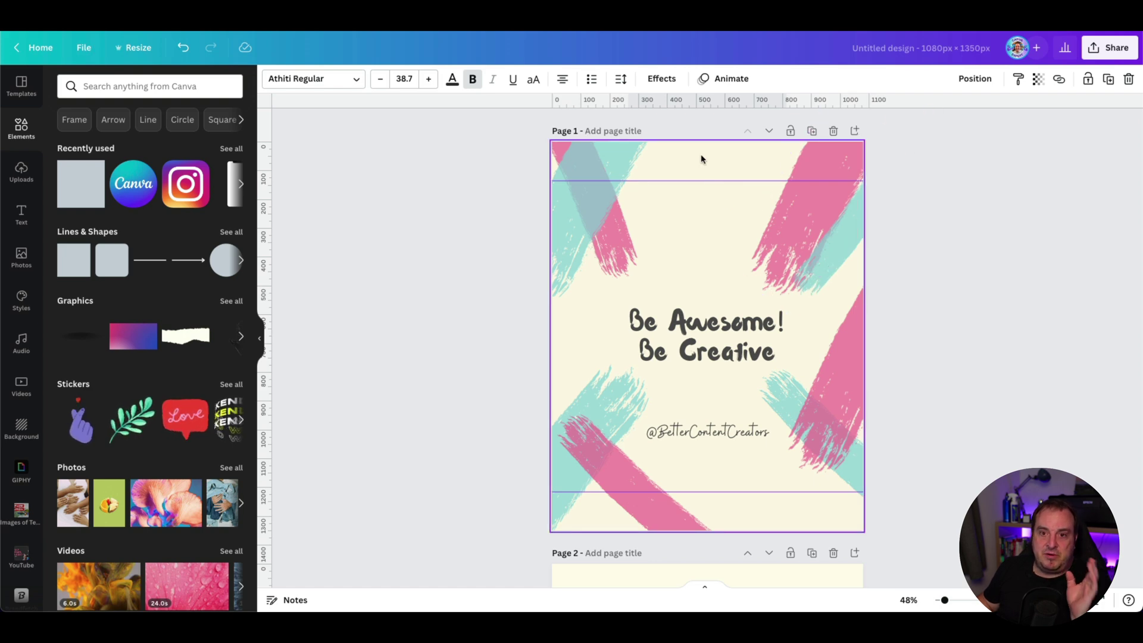
scroll(448, 459, "down", 8)
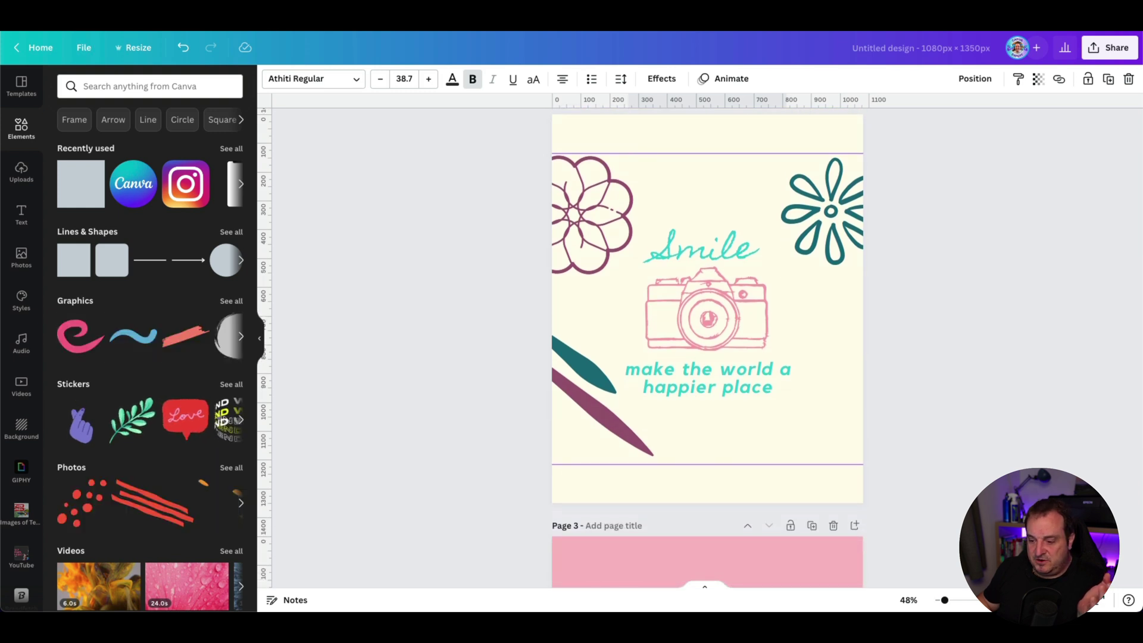
left_click(1080, 601)
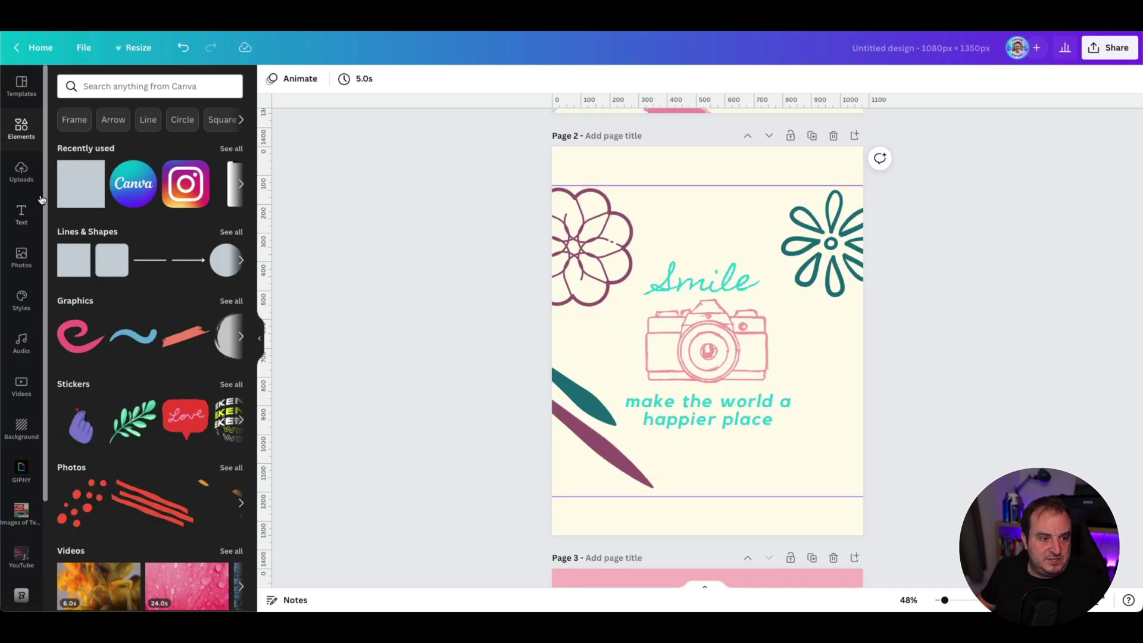
Apply the Better Content Creators palette in Styles and shuffle it twice, undoing a Lato Bold font trial.
left_click(22, 299)
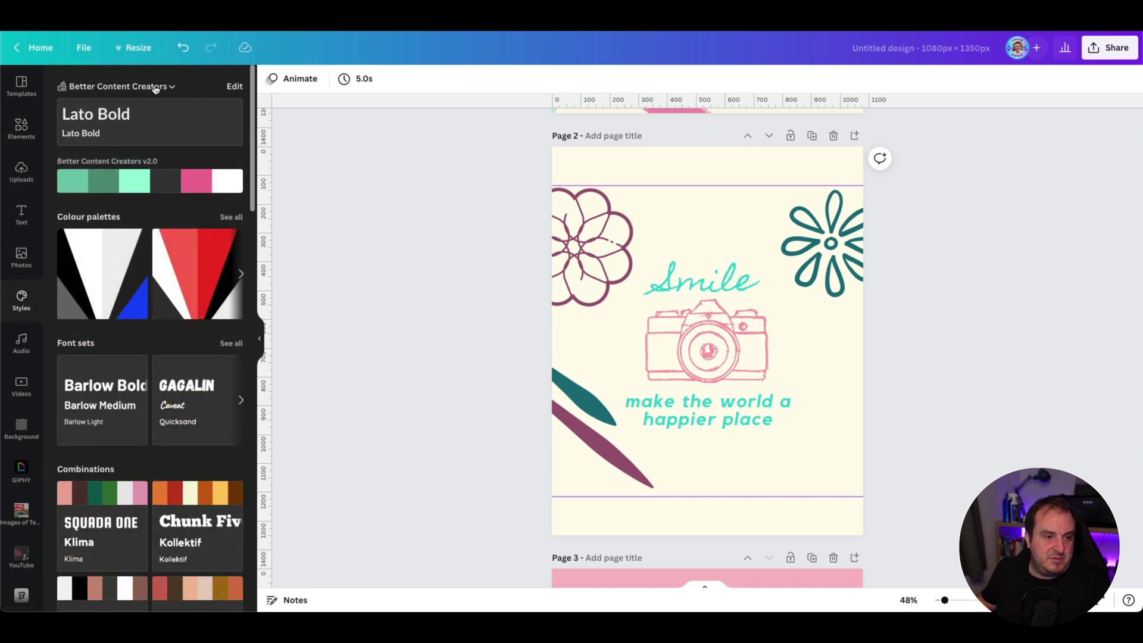
left_click(109, 129)
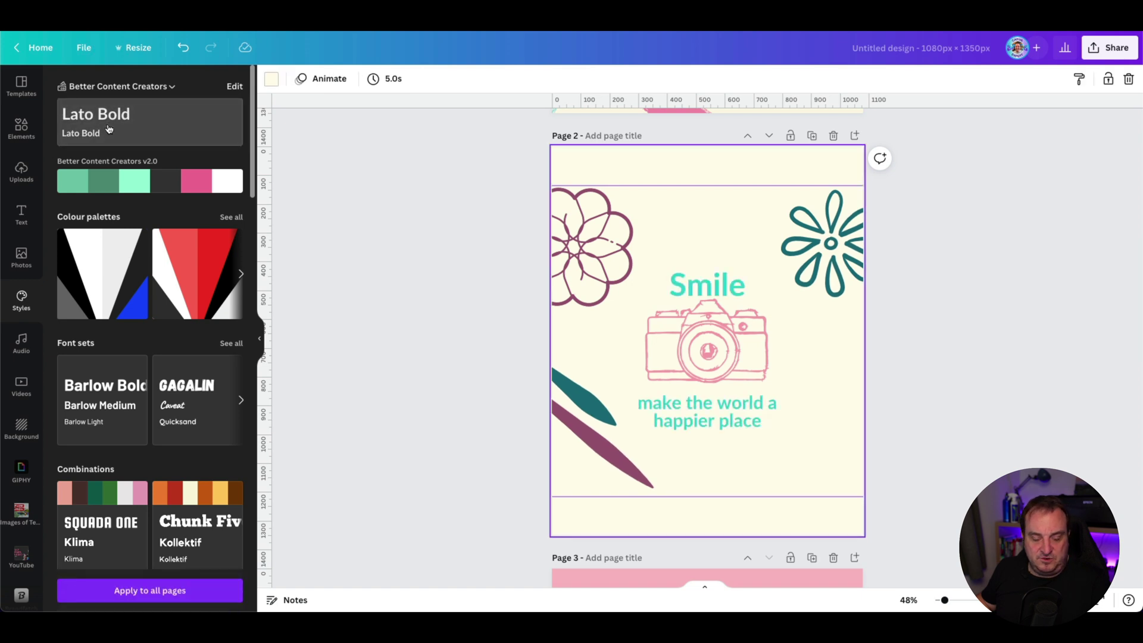
key("ctrl+z")
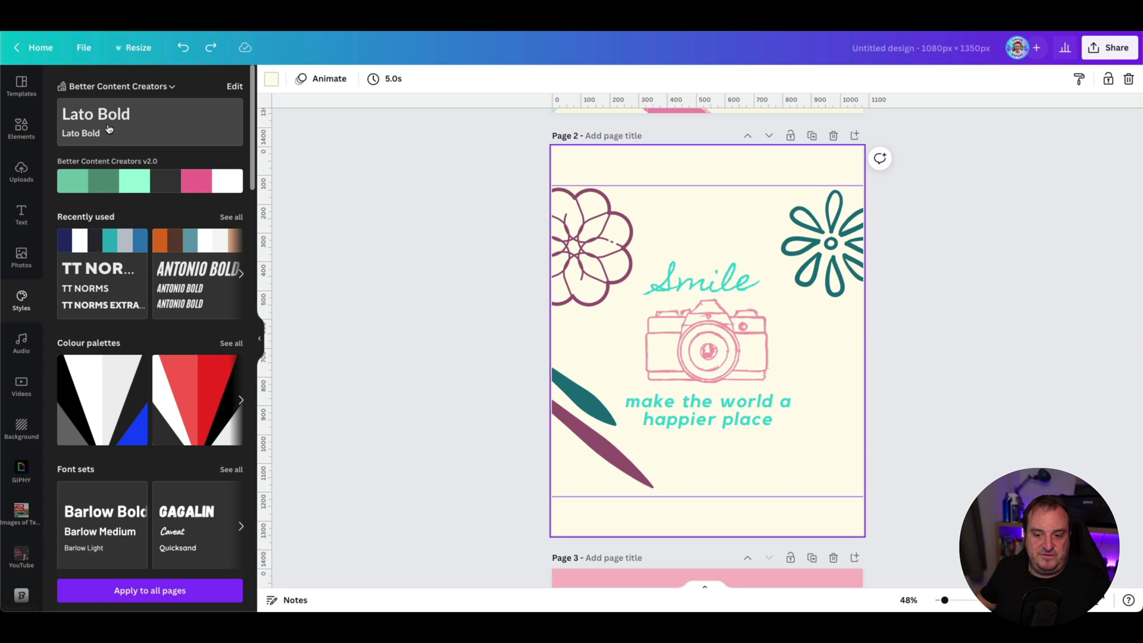
left_click(156, 185)
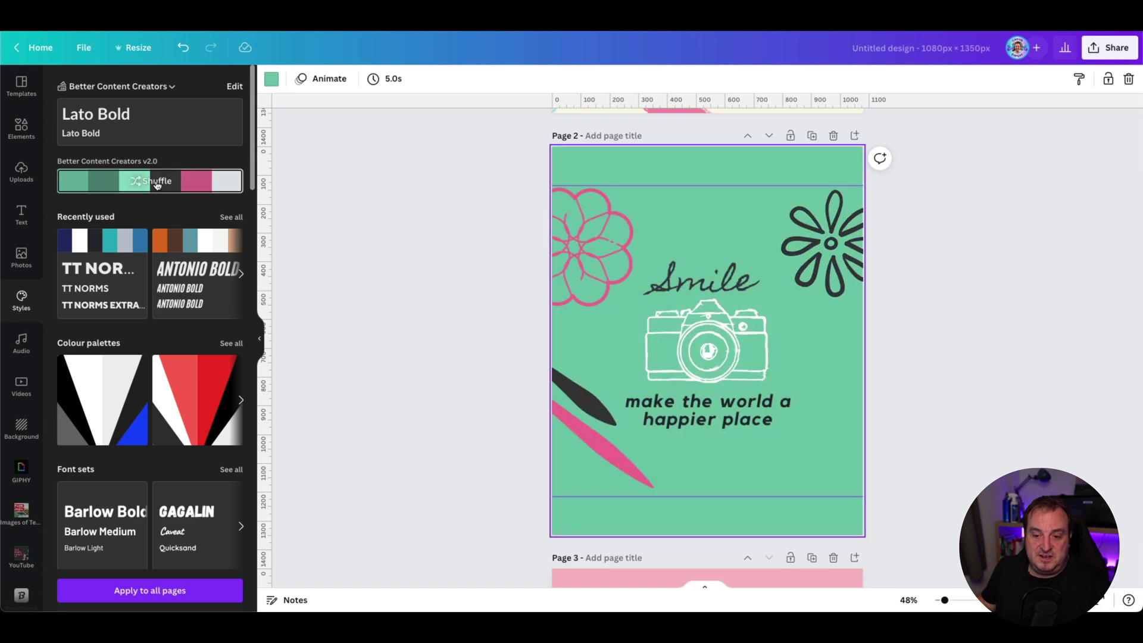
left_click(157, 185)
left_click(157, 185)
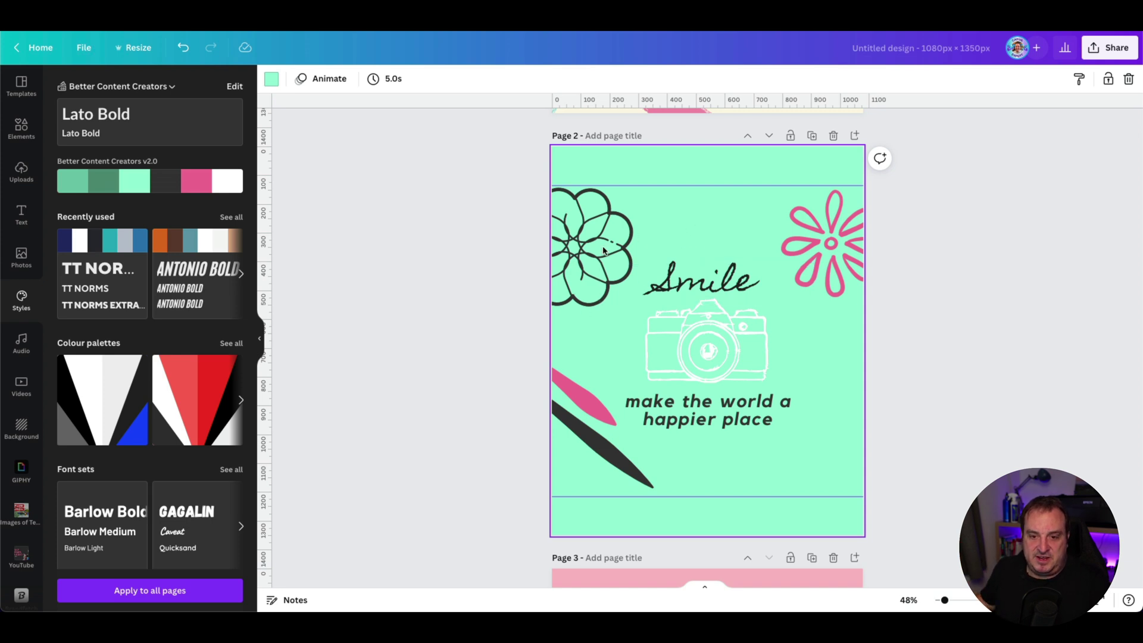
Turn the outline flower pink and the Smile heading the dark brand colour.
left_click(578, 260)
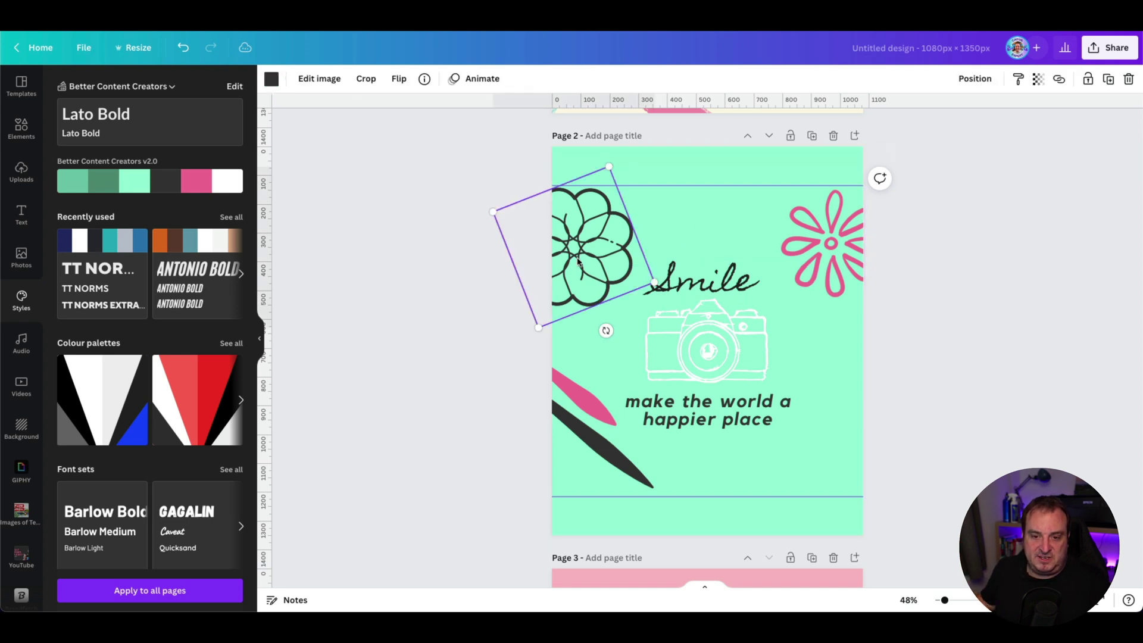
left_click(272, 79)
left_click(95, 178)
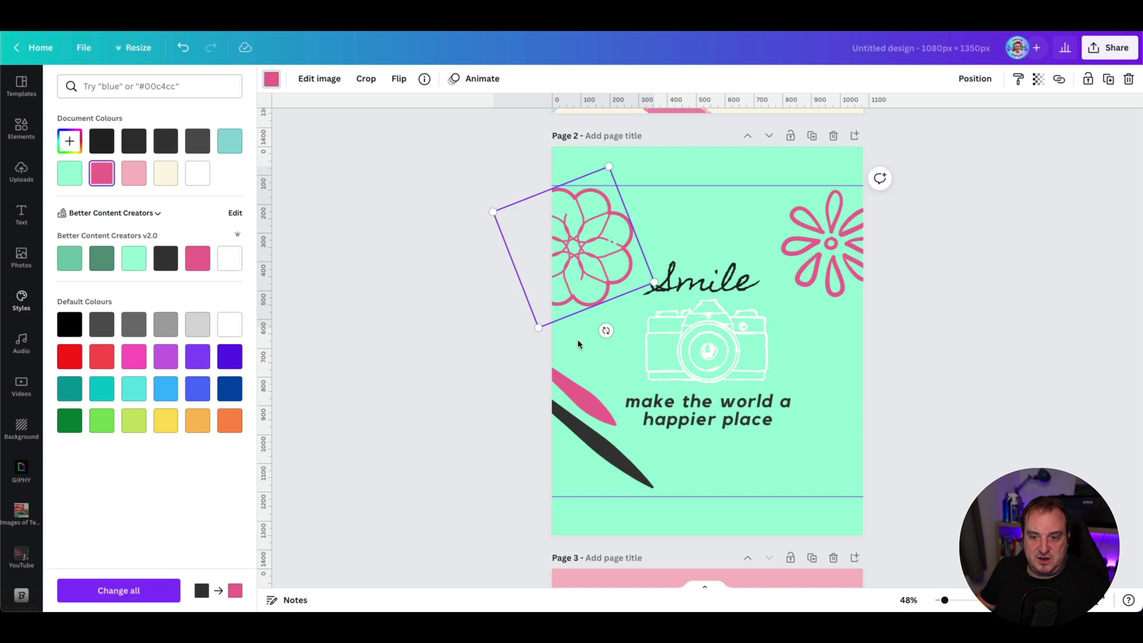
left_click(702, 343)
left_click(669, 270)
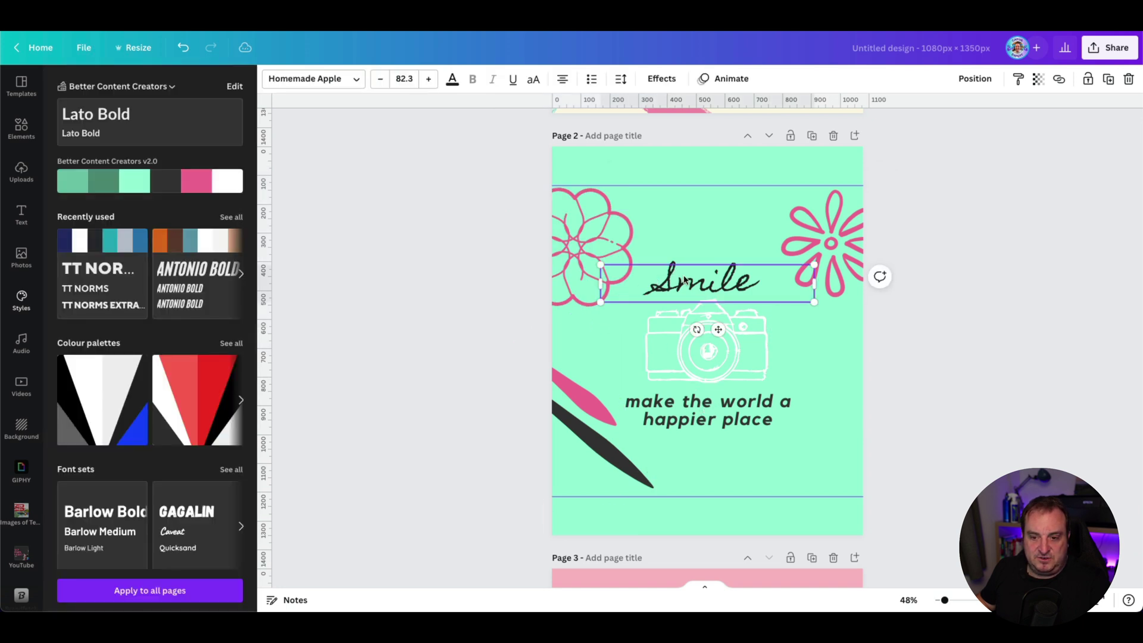
left_click(452, 78)
left_click(166, 258)
Make the 'make the world a happier place' tagline and the leaf graphic the dark brand colour.
left_click(645, 407)
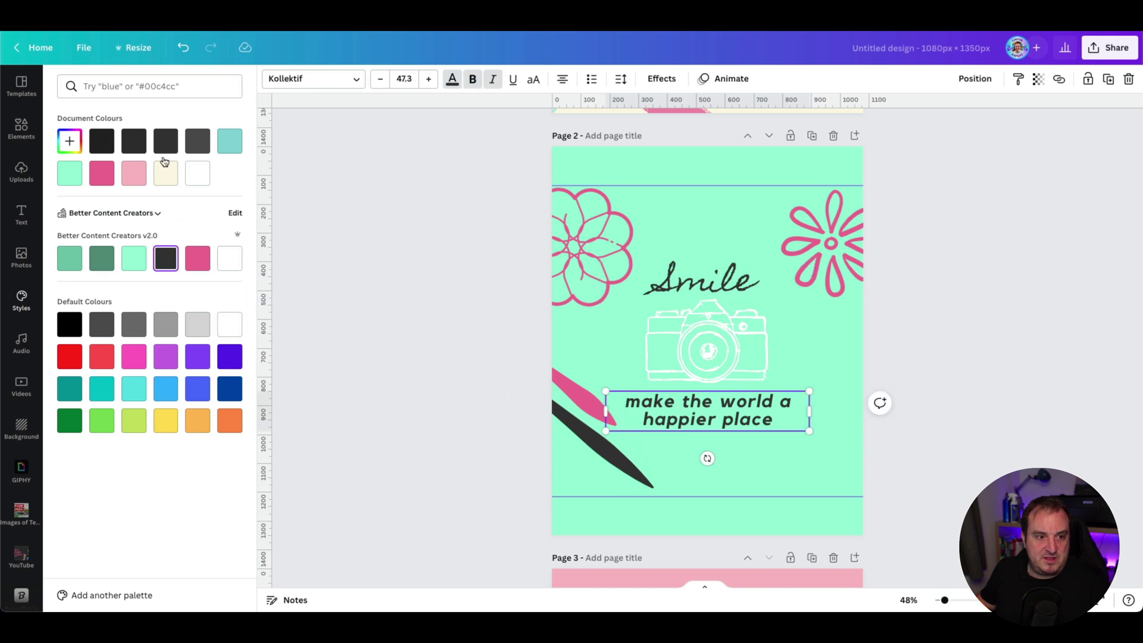
left_click(166, 259)
left_click(575, 438)
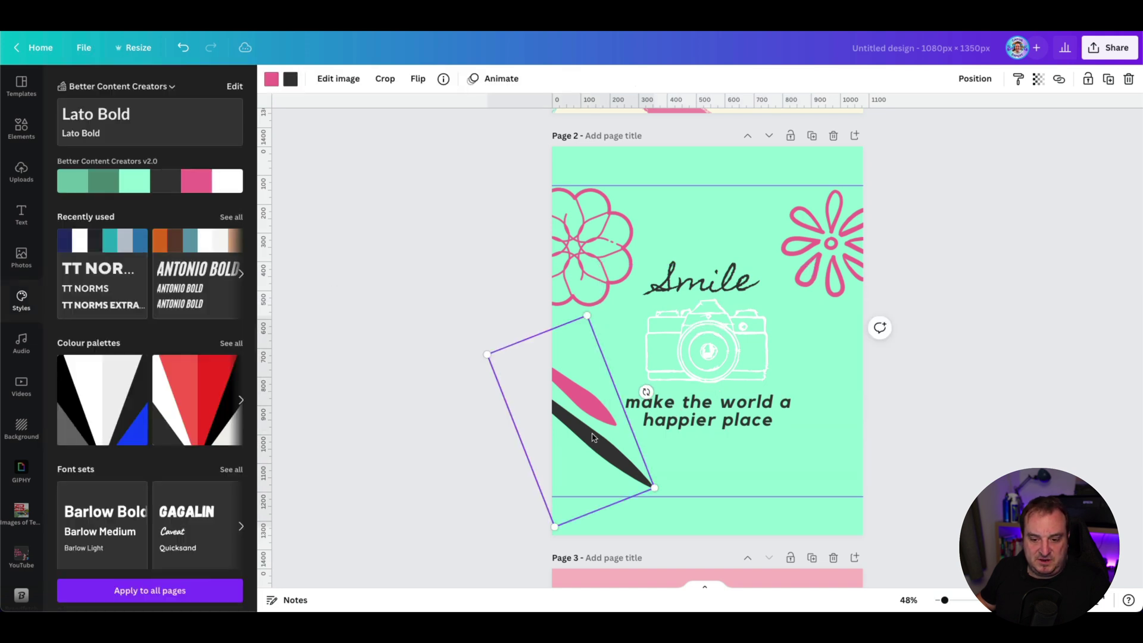
left_click(290, 80)
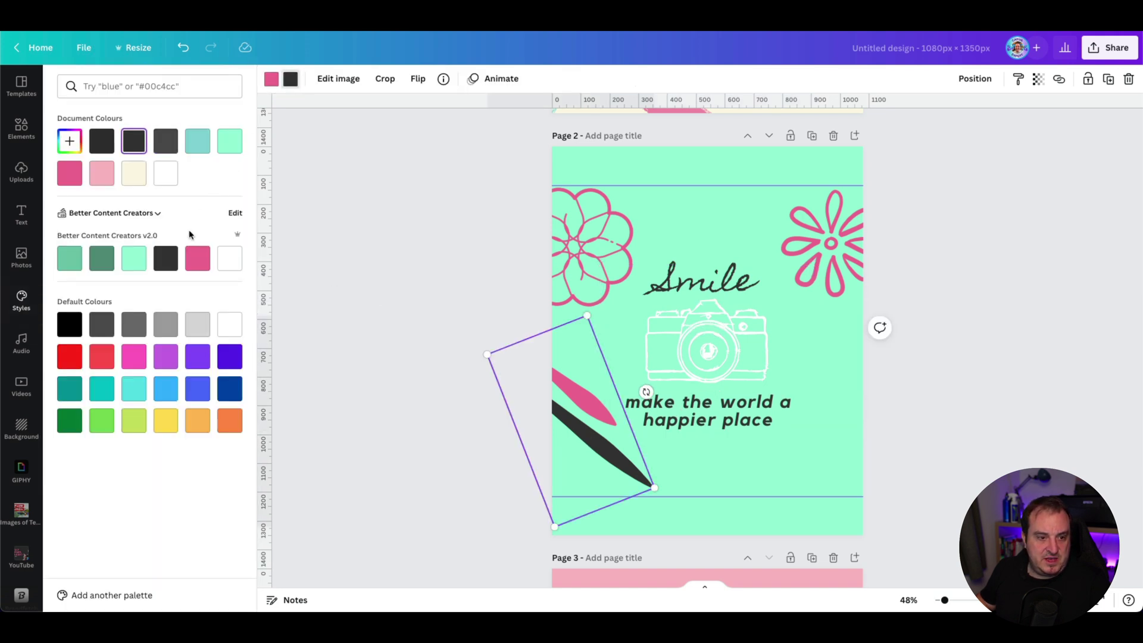
left_click(166, 258)
left_click(417, 279)
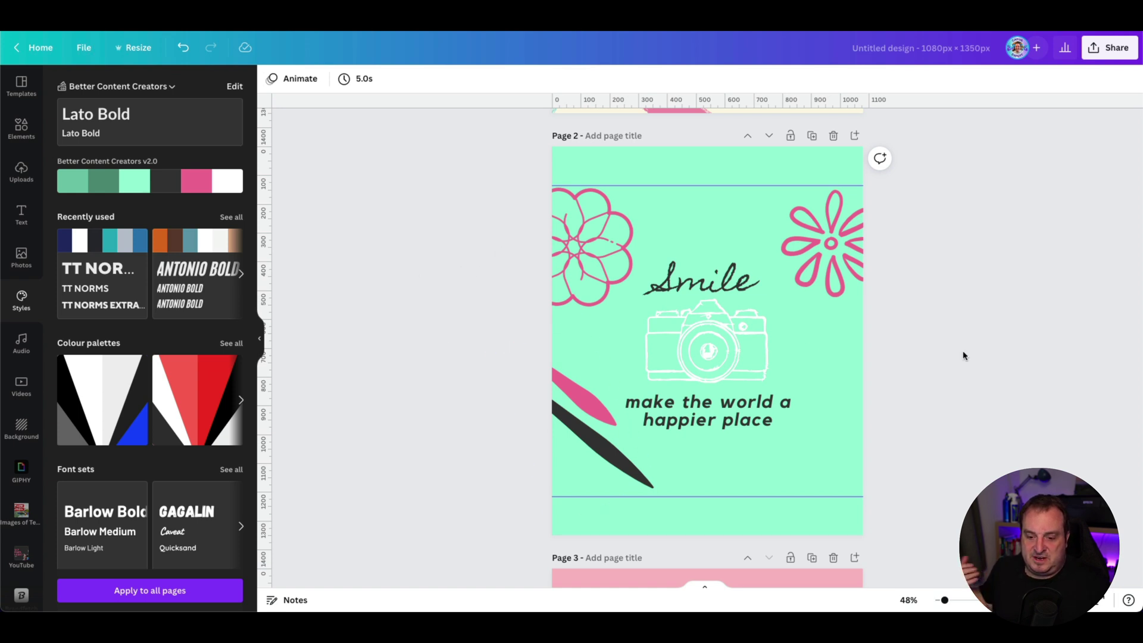
Scroll down and back up through the suggested design types on Canva's home page.
scroll(964, 355, "down", 6)
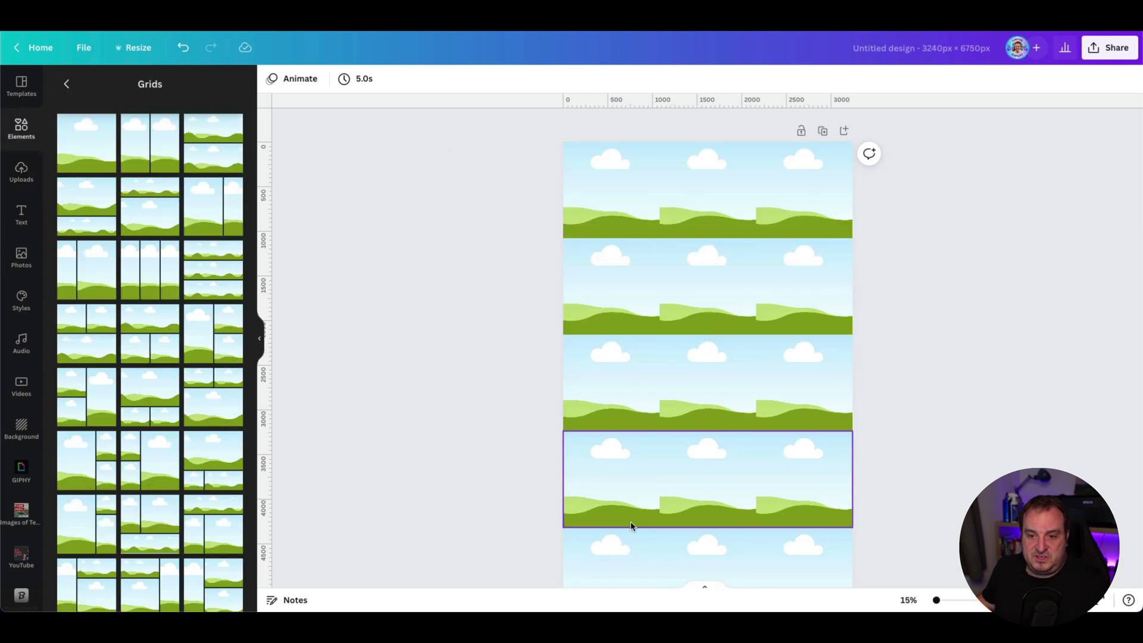
scroll(631, 526, "down", 2)
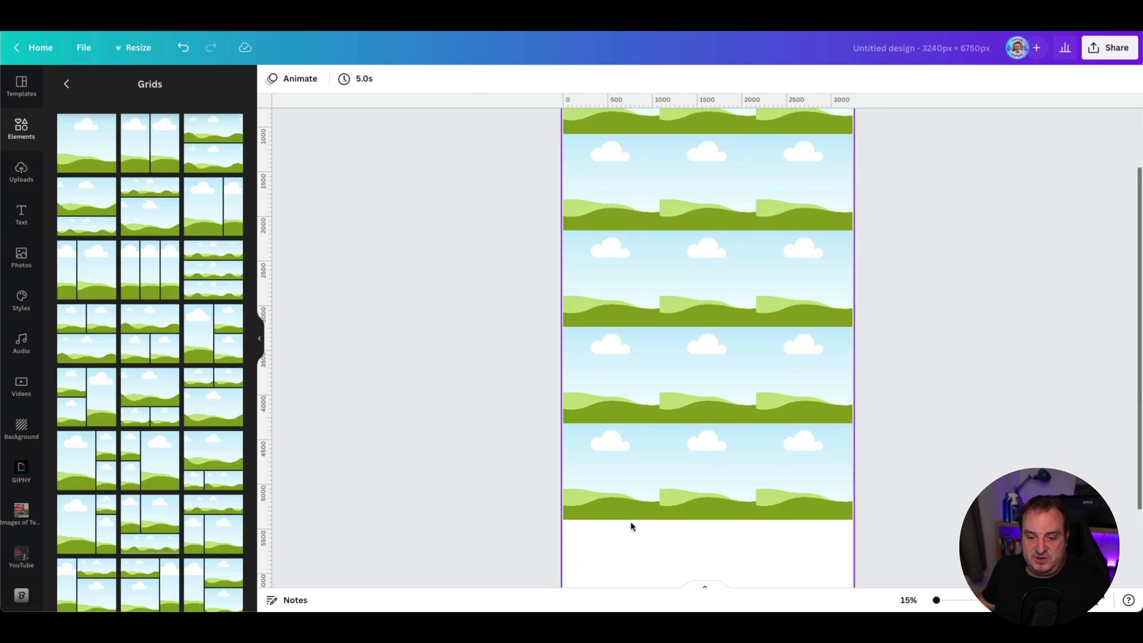
scroll(625, 501, "up", 2)
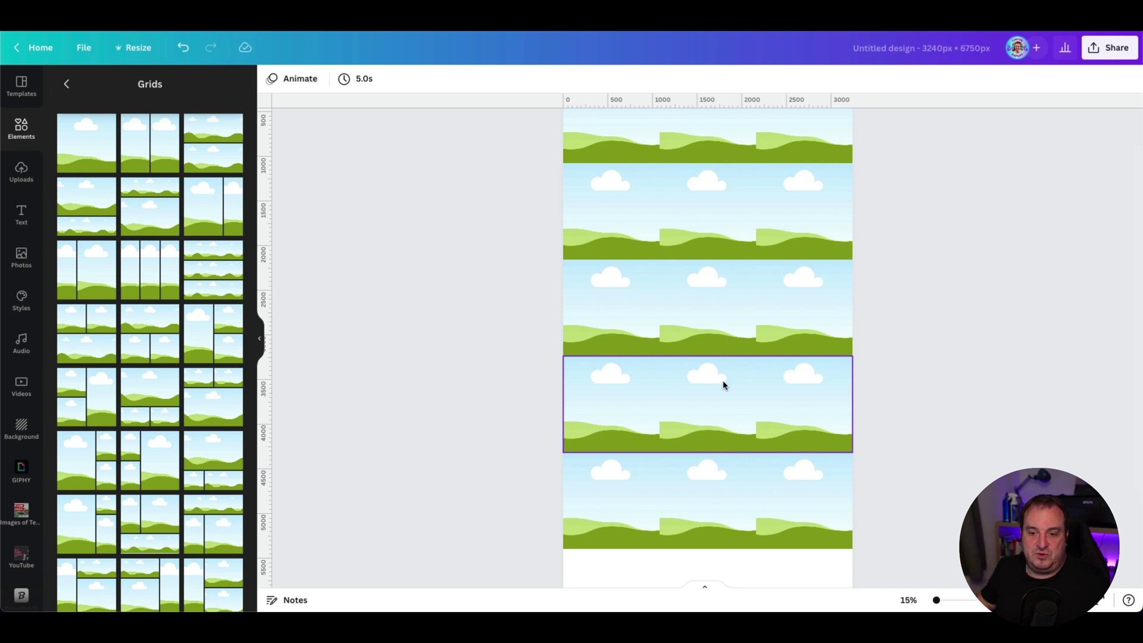
scroll(723, 384, "up", 3)
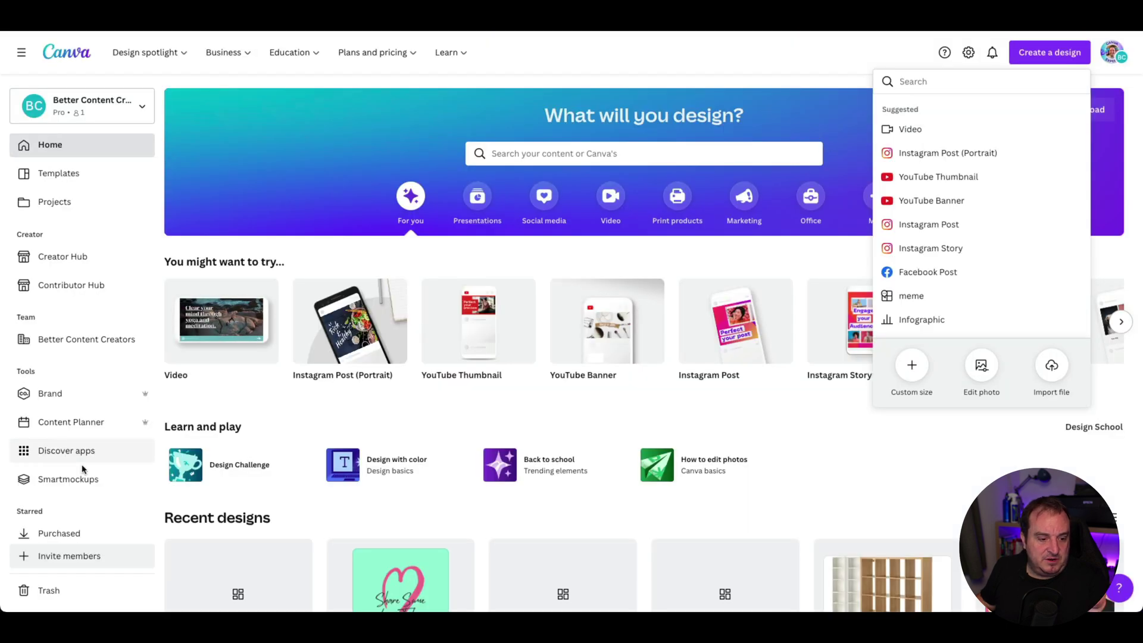
Open the Content Planner from the home sidebar and scroll through the scheduled July 2022 posts.
scroll(84, 470, "down", 2)
scroll(83, 470, "down", 2)
scroll(83, 470, "up", 1)
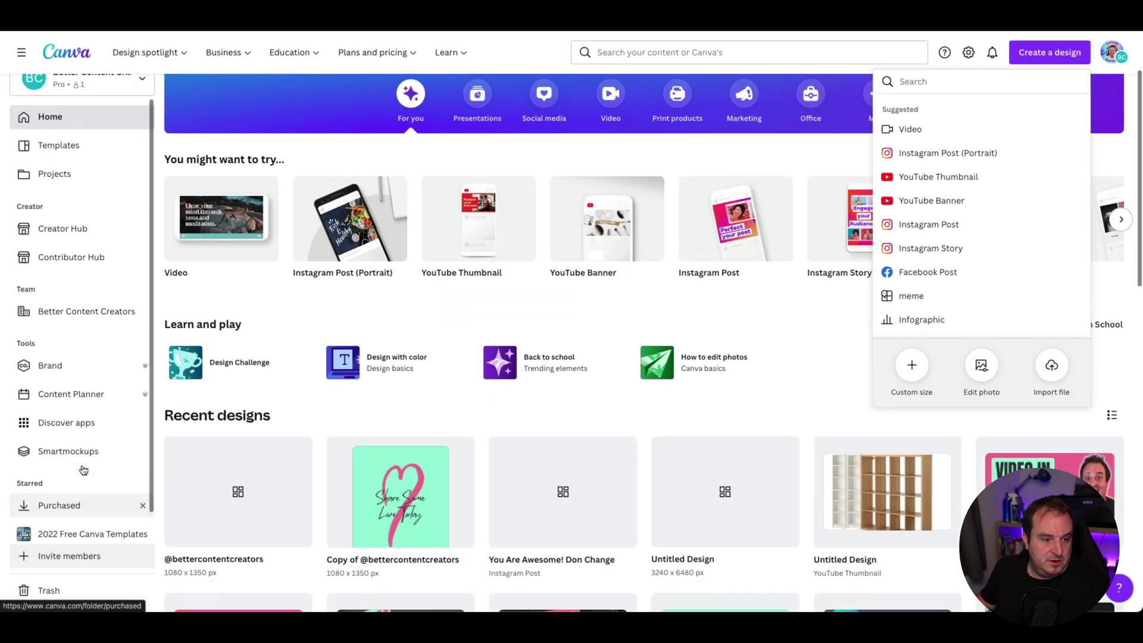
left_click(59, 409)
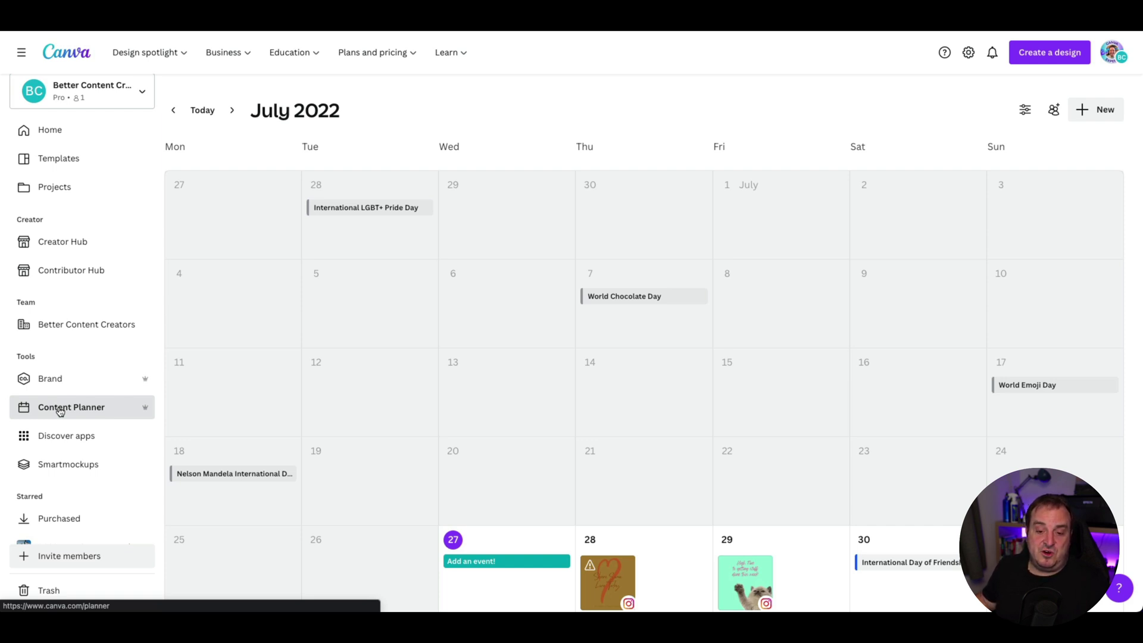
scroll(576, 477, "down", 3)
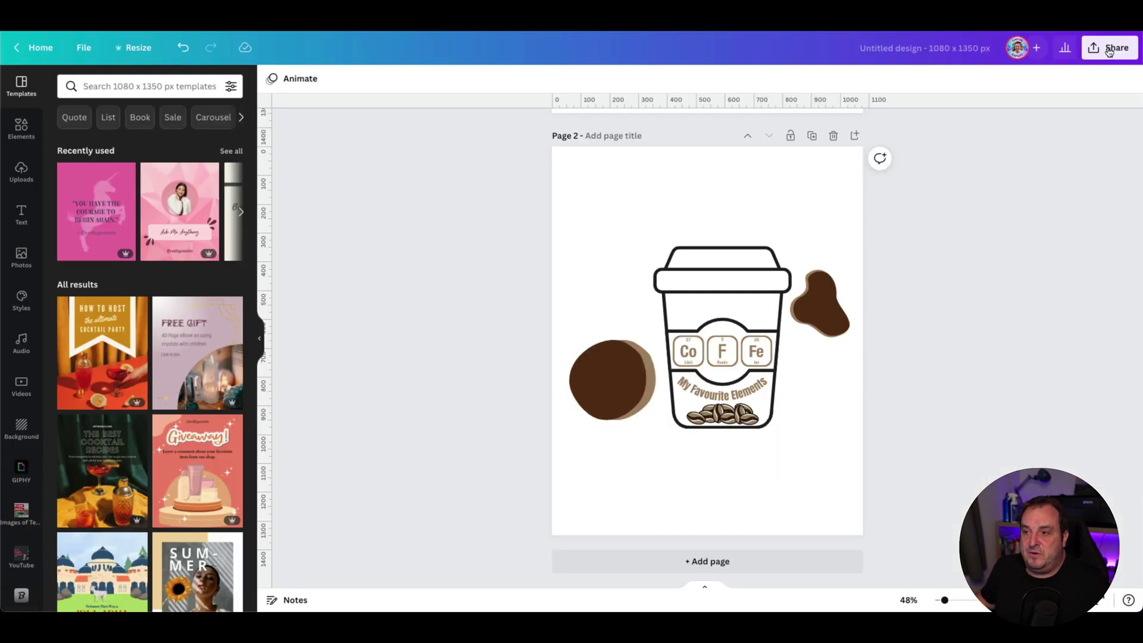
left_click(1101, 56)
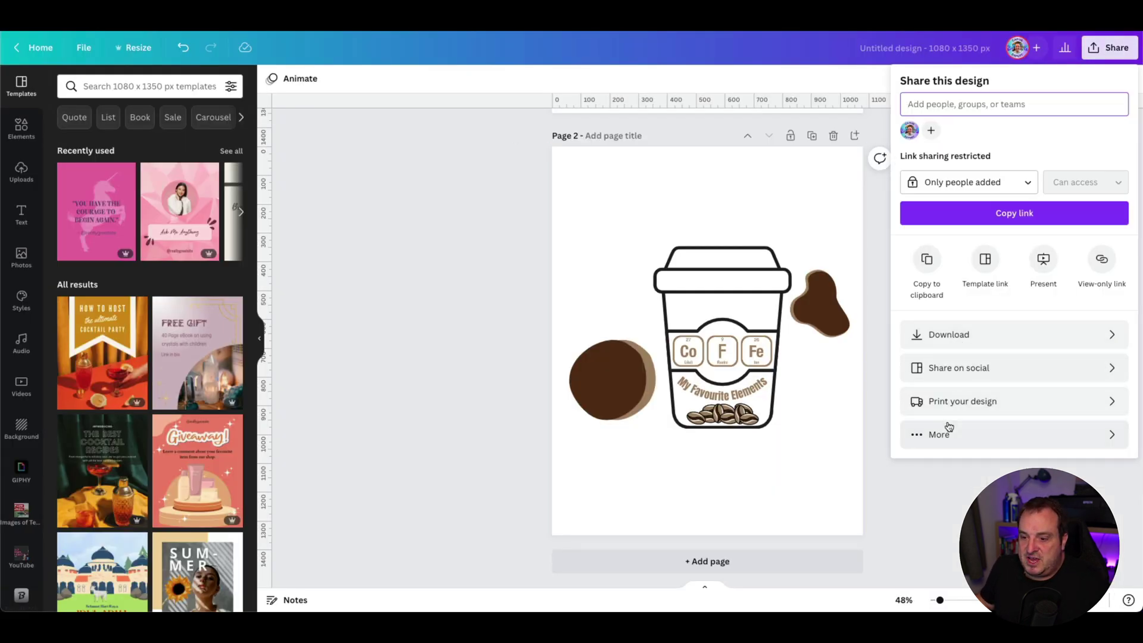
left_click(946, 434)
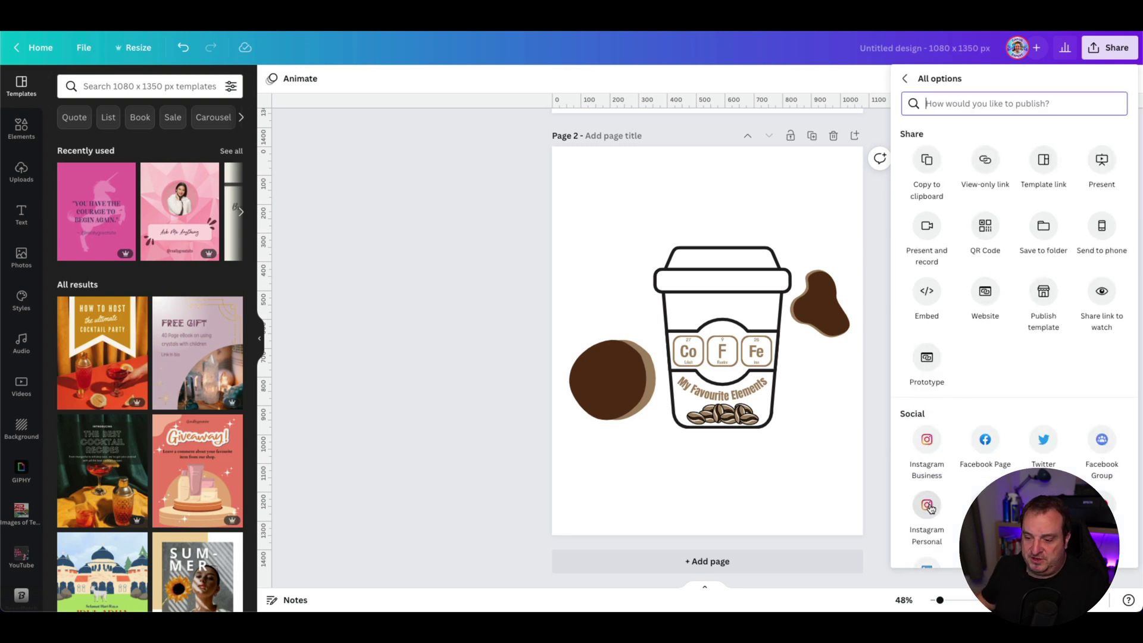
left_click(929, 505)
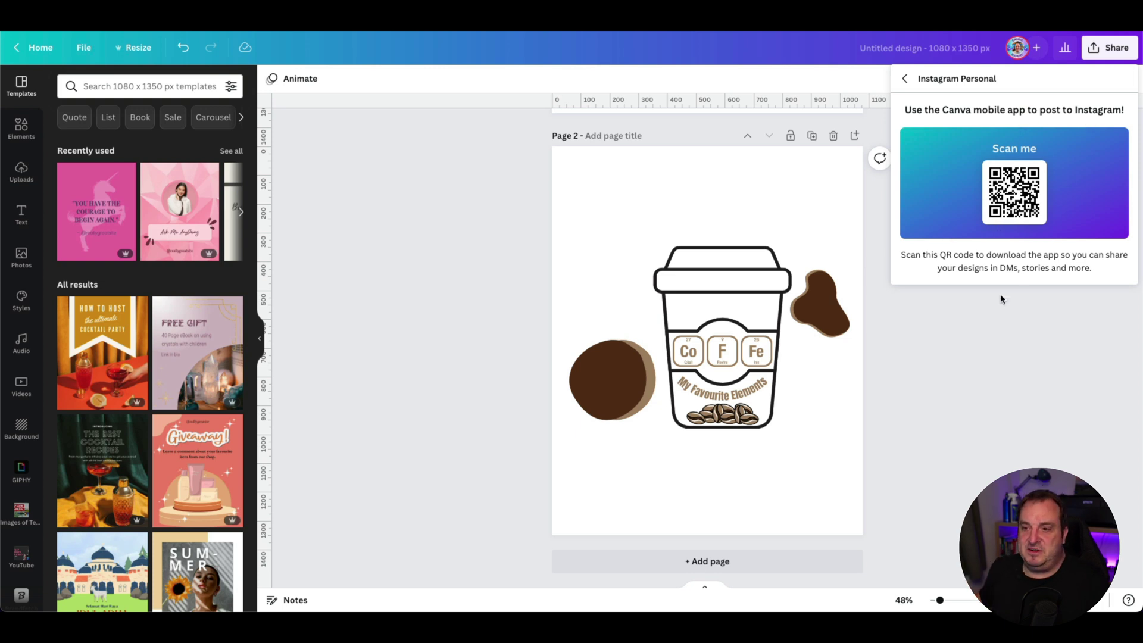
left_click(979, 321)
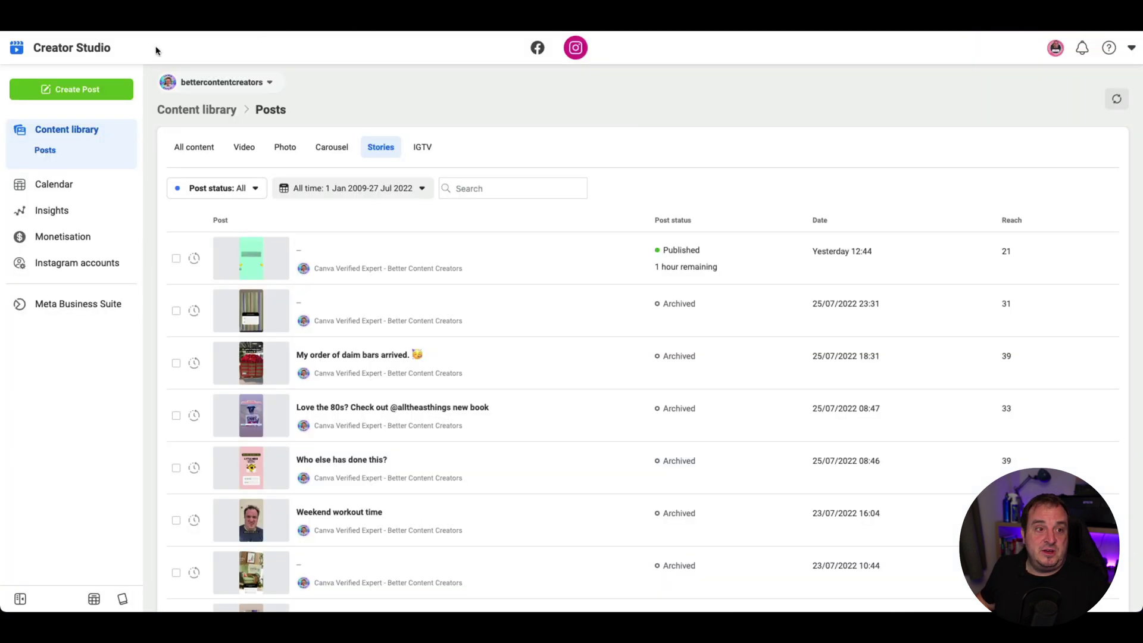
Choose Create Post in the Instagram content library to start a new post.
left_click(76, 86)
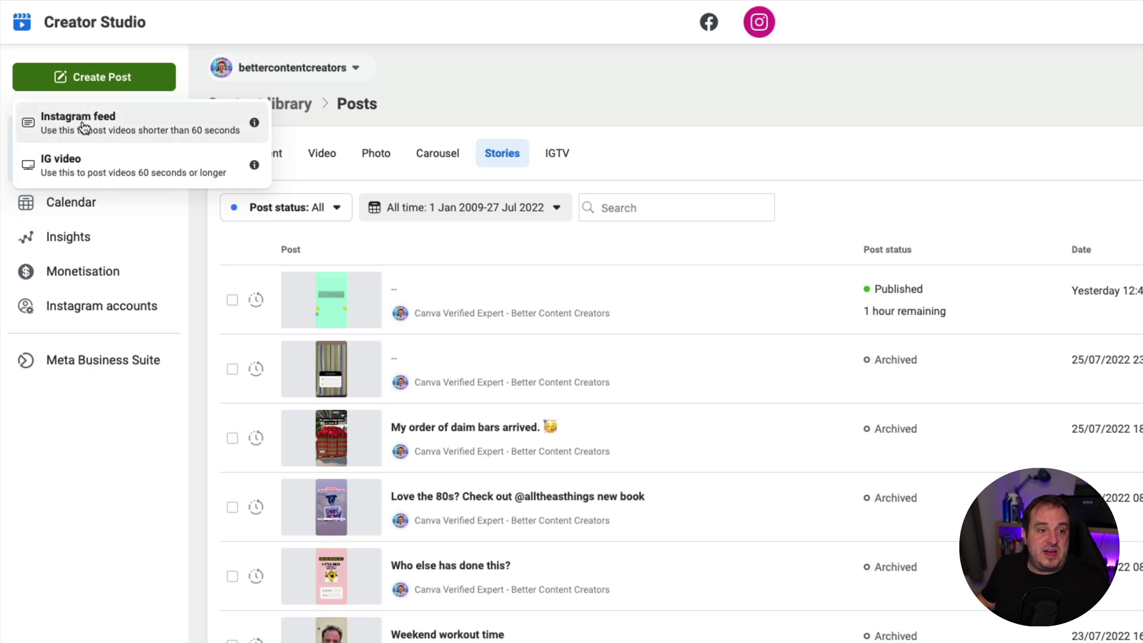